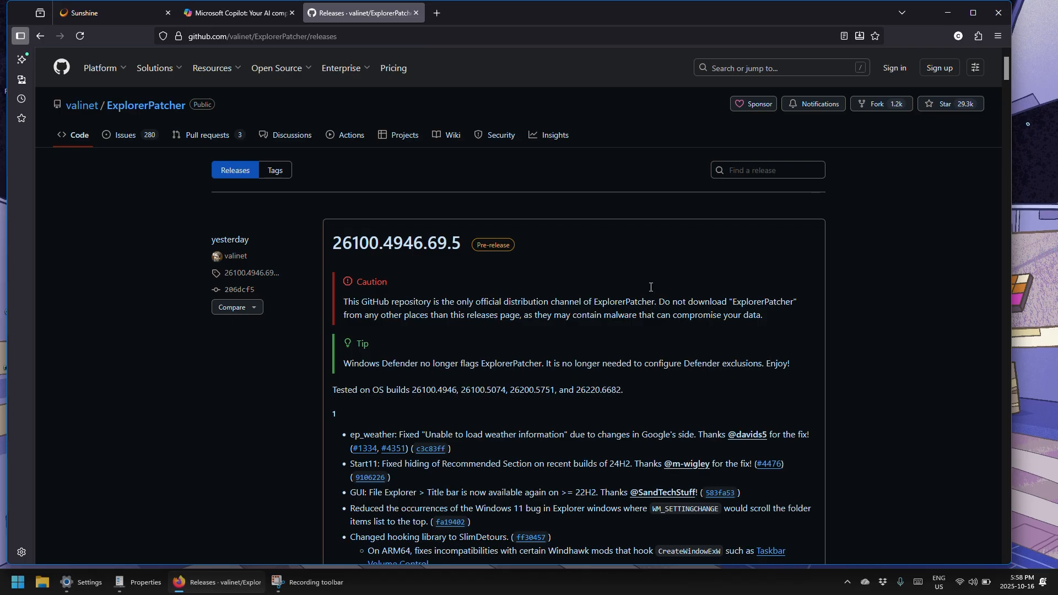
# - Look through the ExplorerPatcher releases page down to the downloadable assets of the release marked Latest, 26100.4946.69.4
pyautogui.scroll(-3, 531, 244)
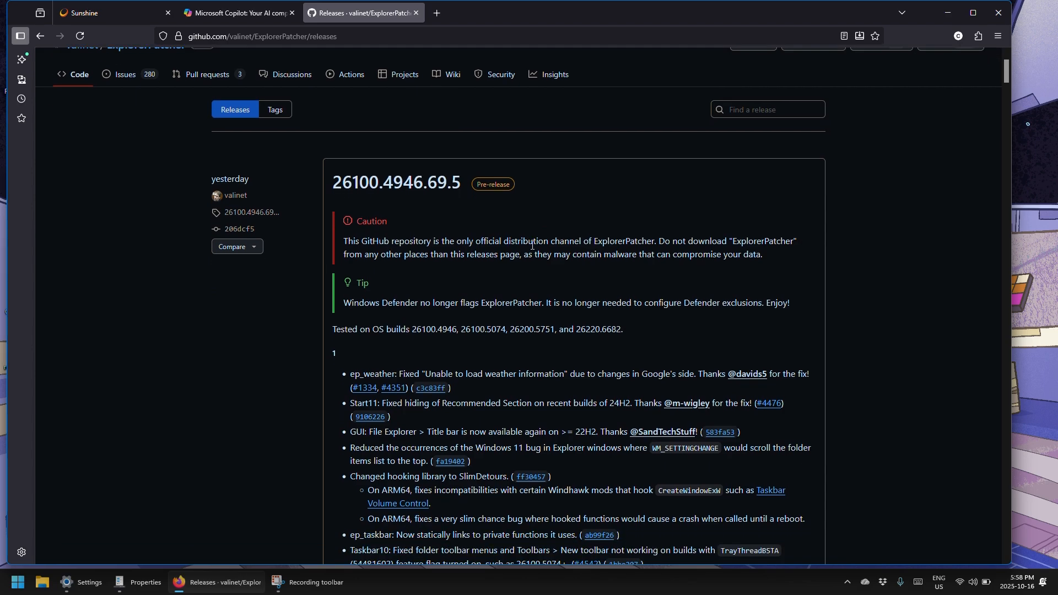
pyautogui.scroll(-3, 532, 246)
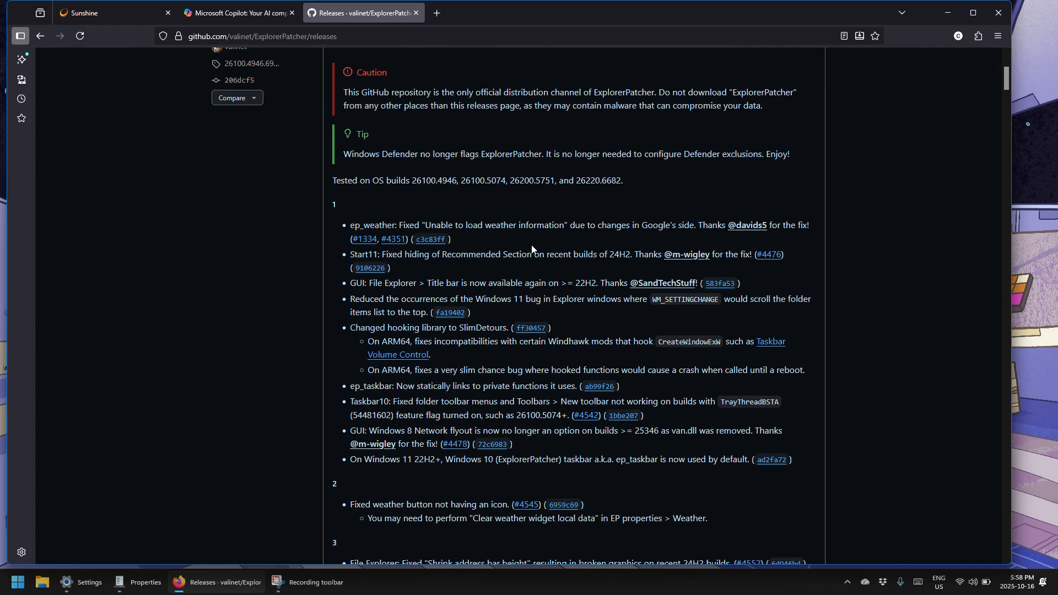
pyautogui.scroll(-10, 532, 249)
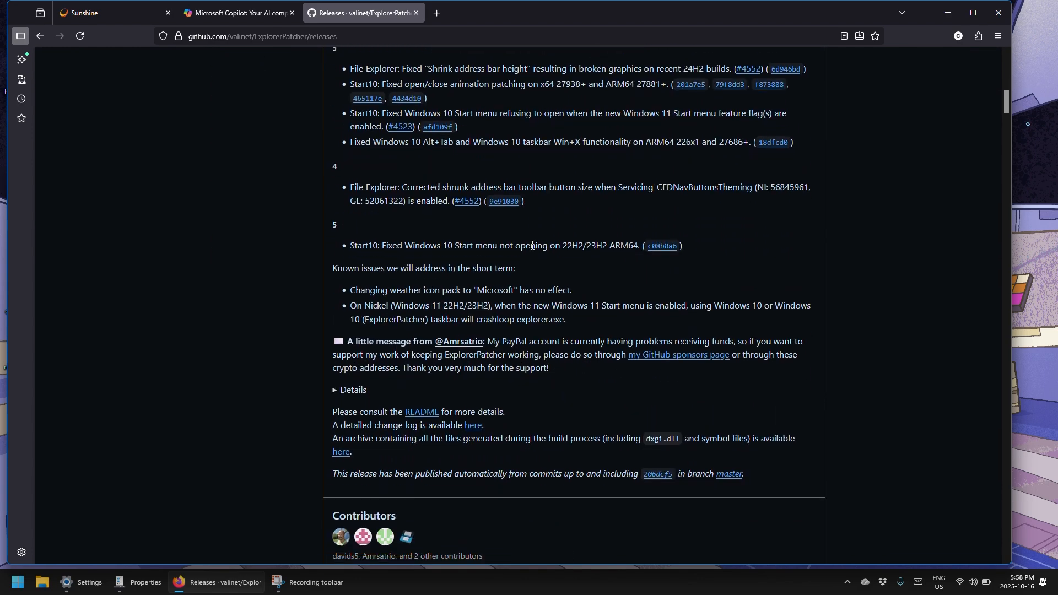
pyautogui.scroll(-4, 532, 245)
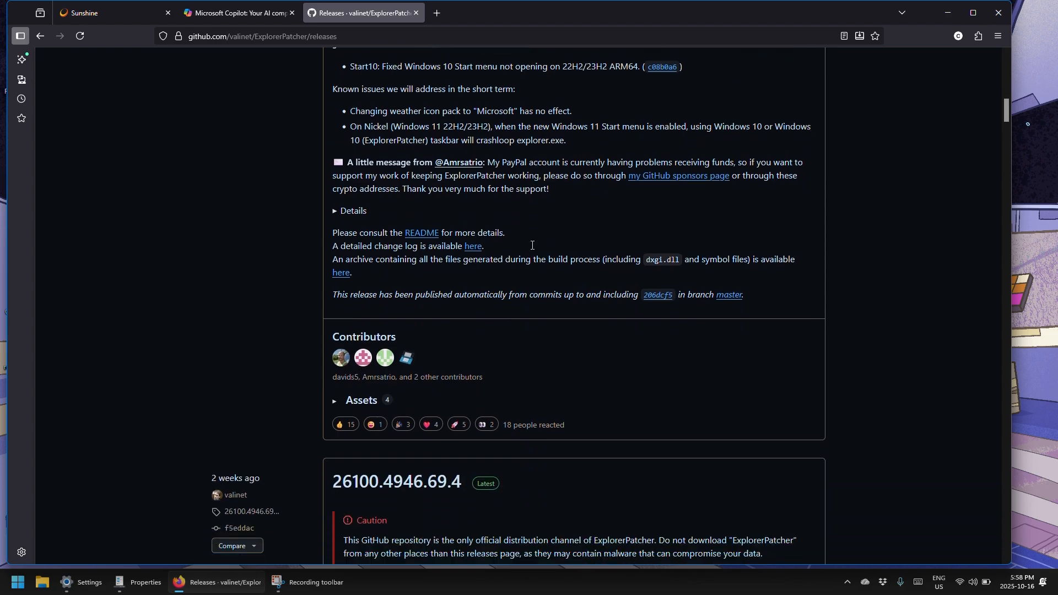
pyautogui.scroll(-5, 532, 245)
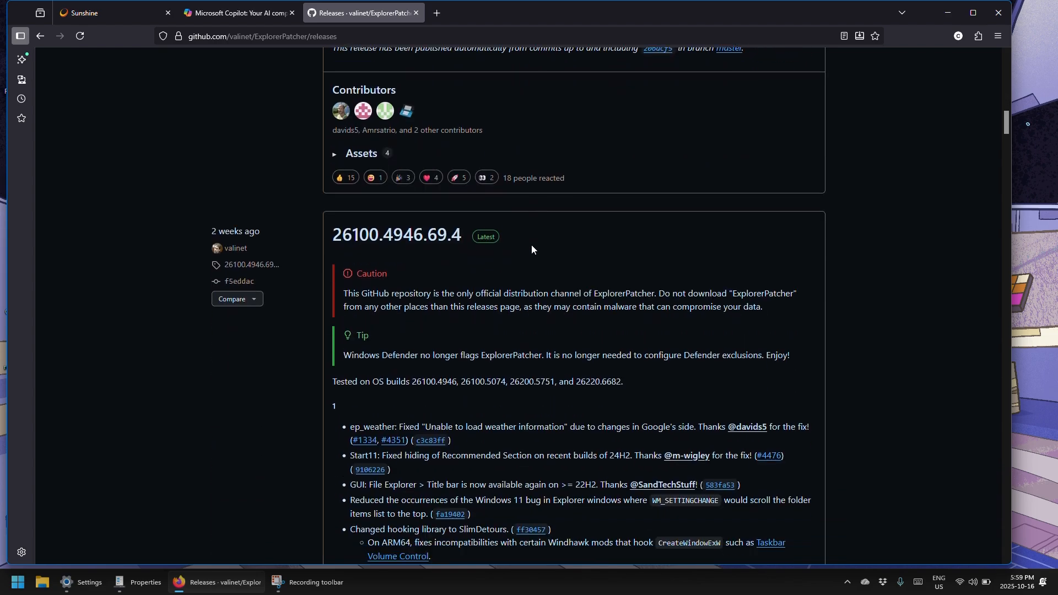
pyautogui.scroll(-13, 531, 245)
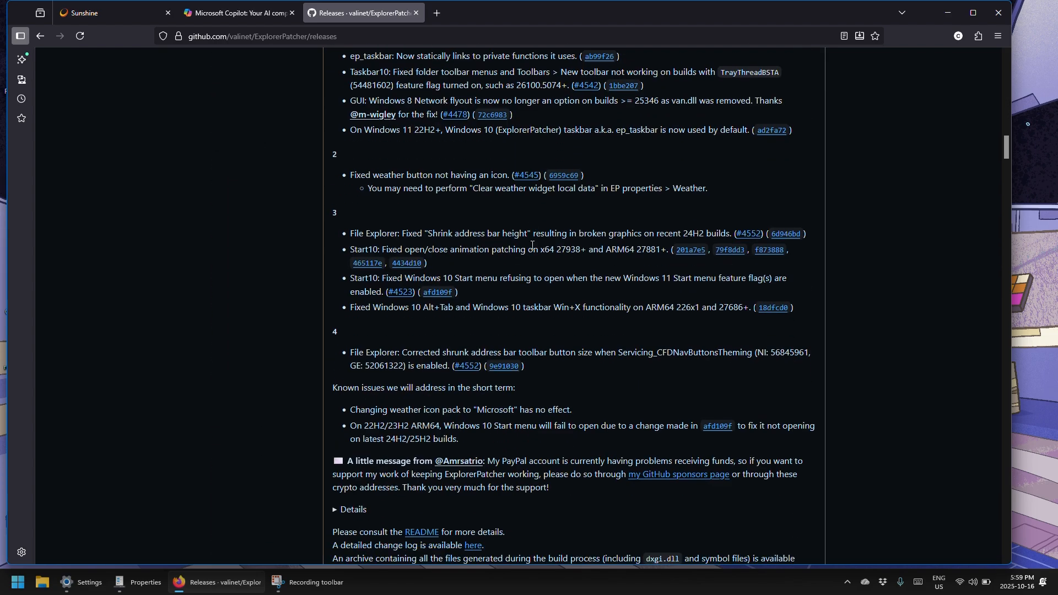
pyautogui.scroll(-7, 533, 244)
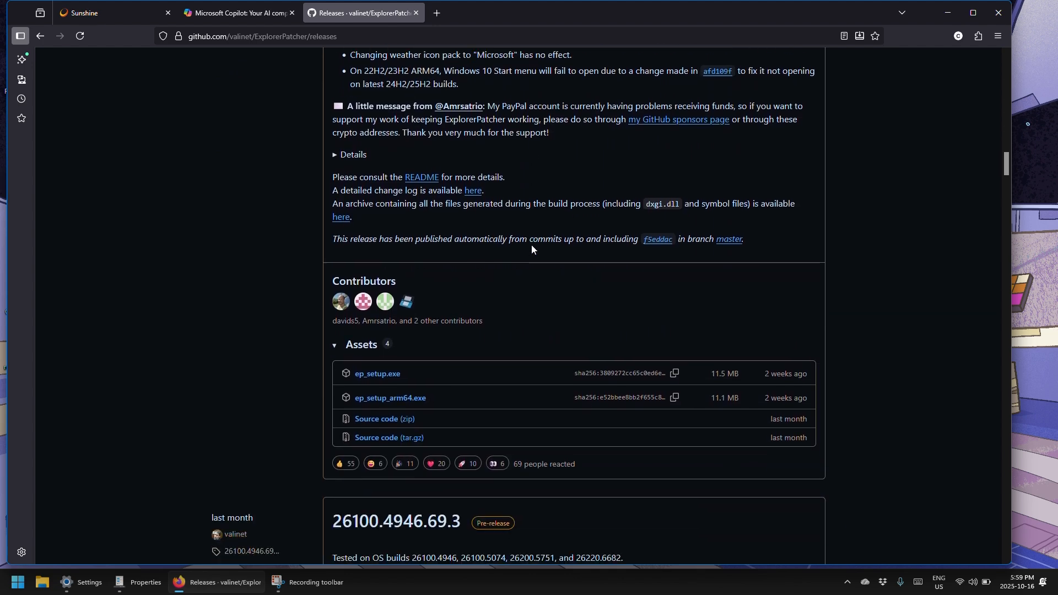
pyautogui.scroll(-2, 532, 248)
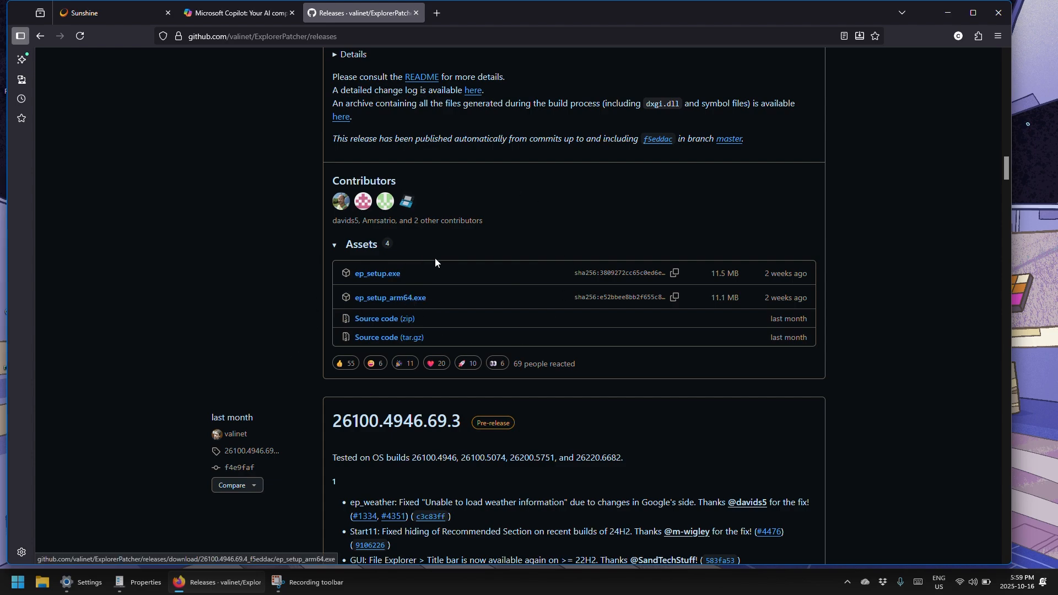
# - Compare the 26100.4946.69.5 pre-release entry with the Latest release 26100.4946.69.4 and return to the latter's setup files
pyautogui.scroll(15, 317, 270)
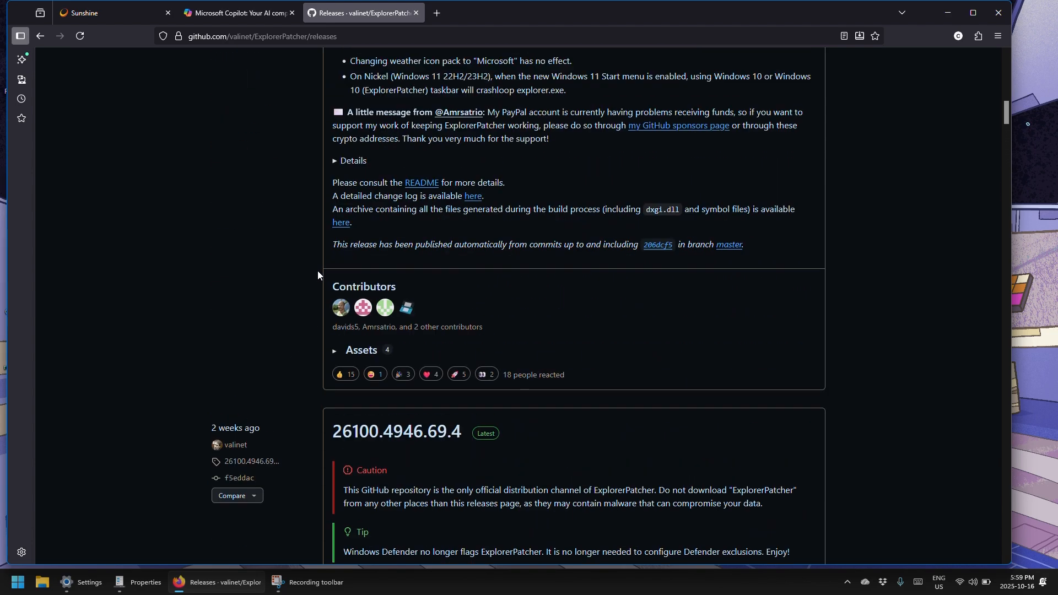
pyautogui.scroll(10, 318, 271)
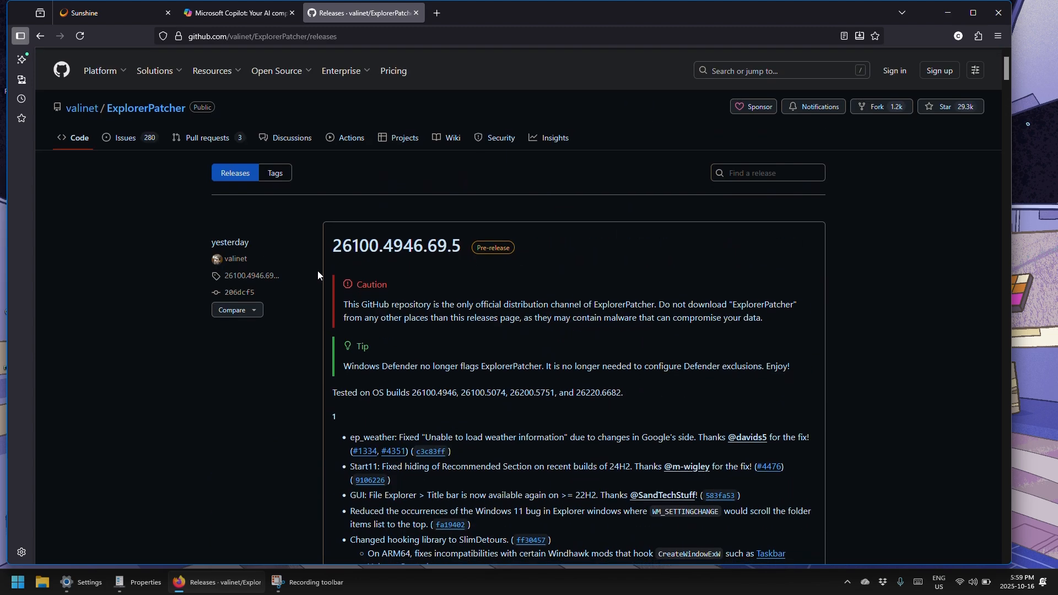
pyautogui.scroll(-1, 317, 272)
pyautogui.scroll(1, 318, 271)
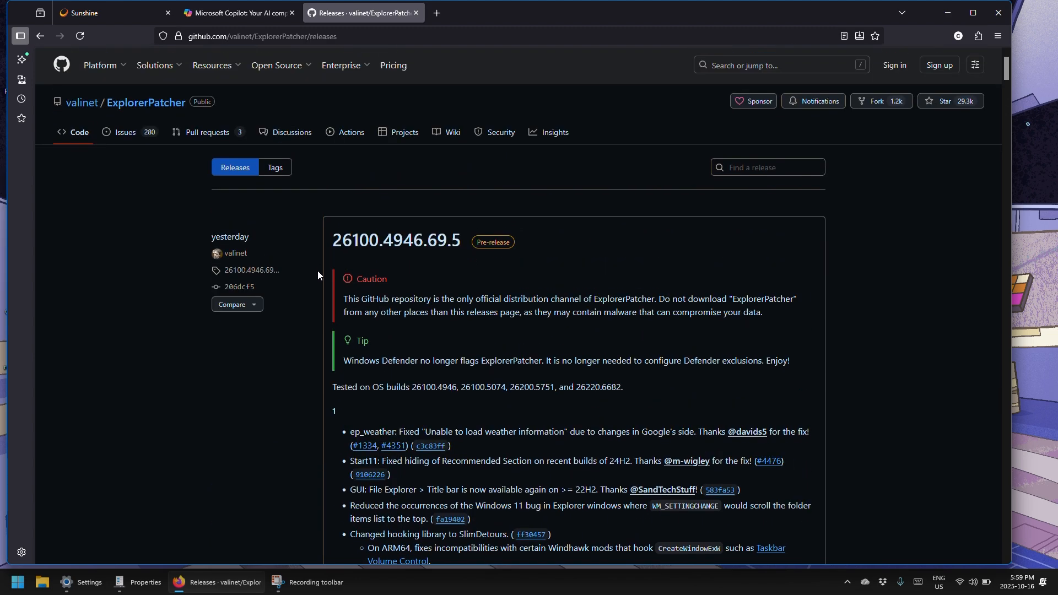
pyautogui.scroll(-9, 318, 273)
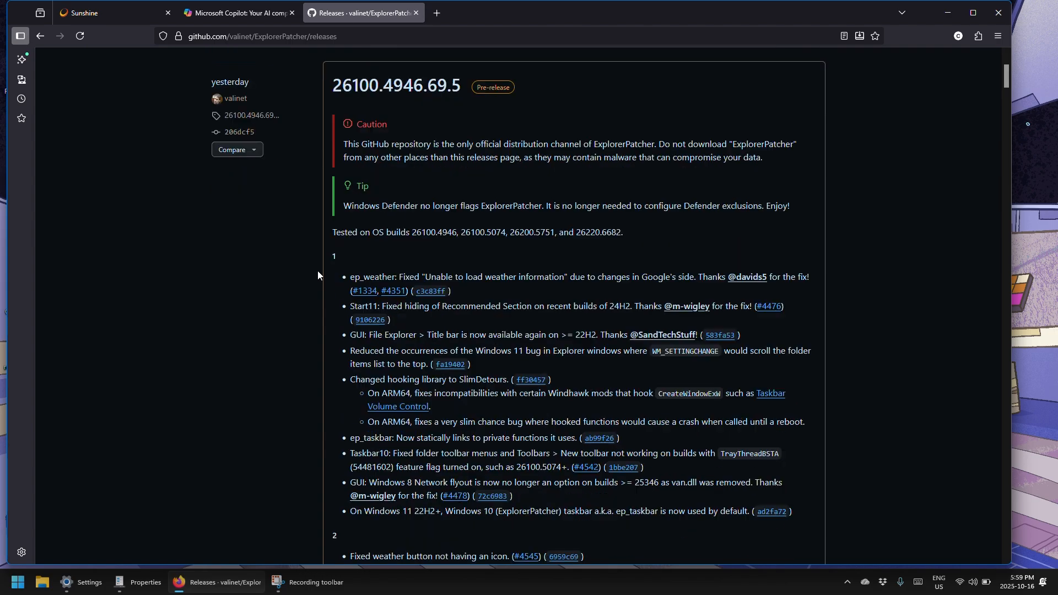
pyautogui.scroll(-13, 317, 270)
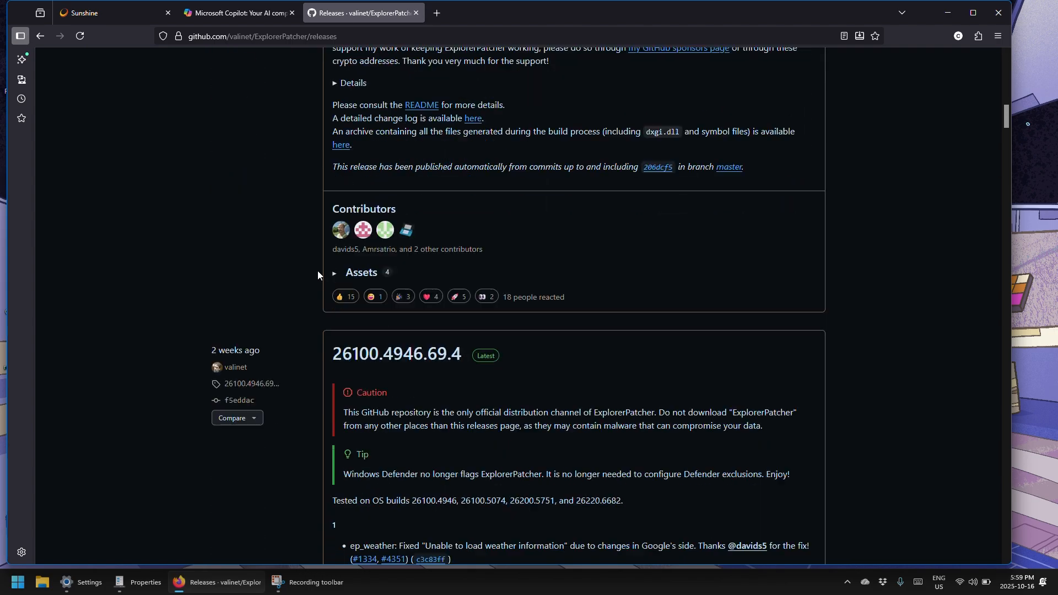
pyautogui.scroll(-16, 317, 270)
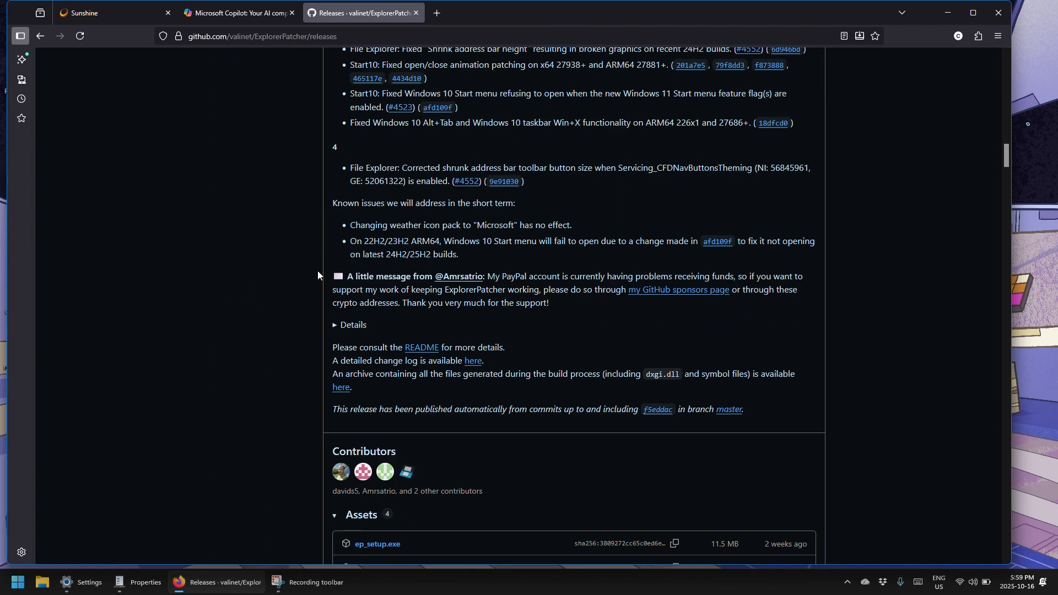
pyautogui.scroll(-2, 318, 272)
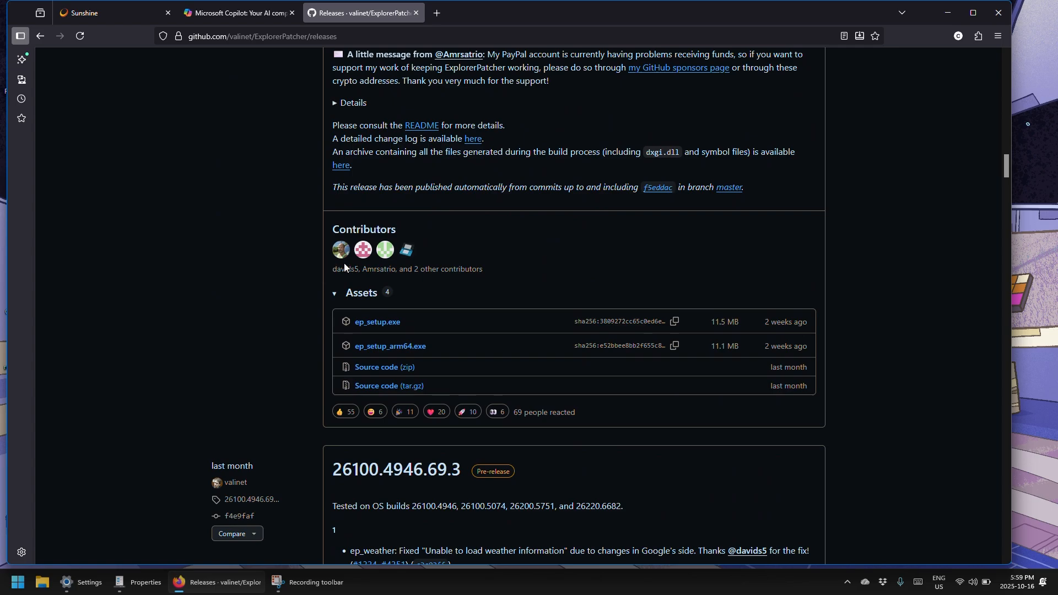
pyautogui.scroll(18, 241, 213)
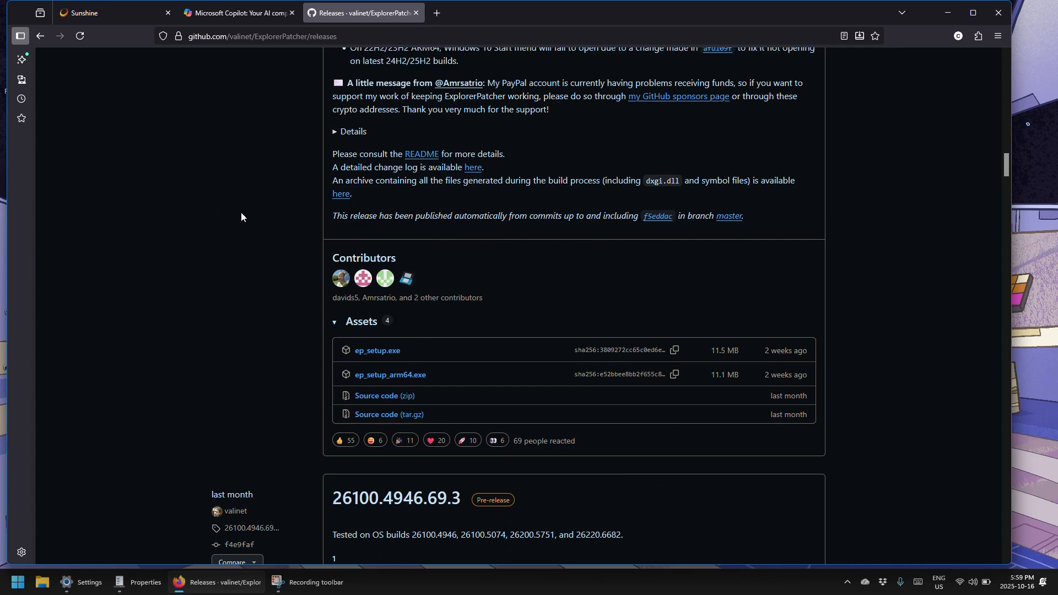
pyautogui.scroll(15, 241, 213)
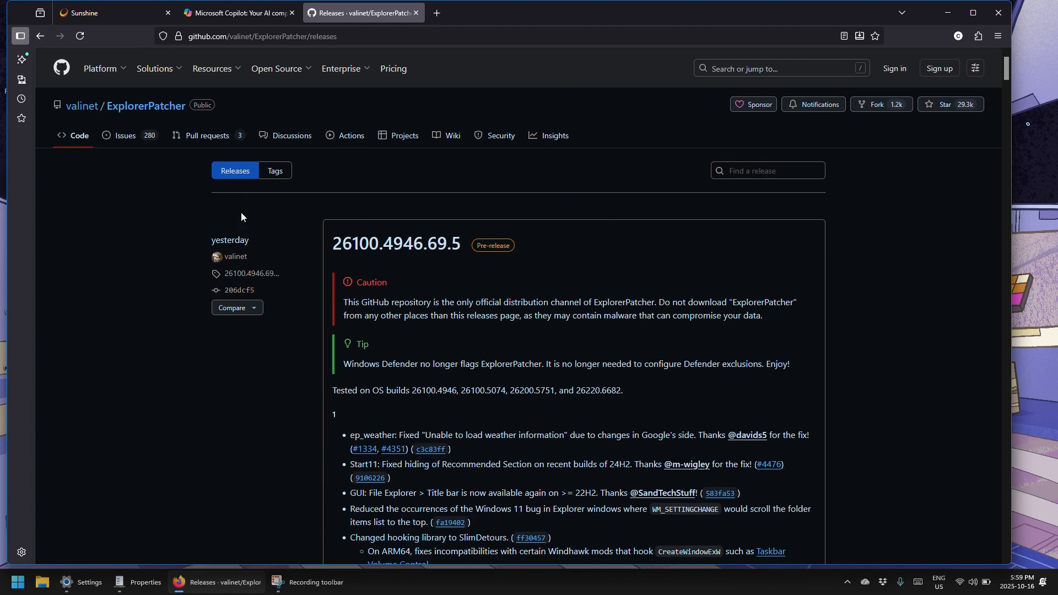
pyautogui.scroll(-20, 241, 213)
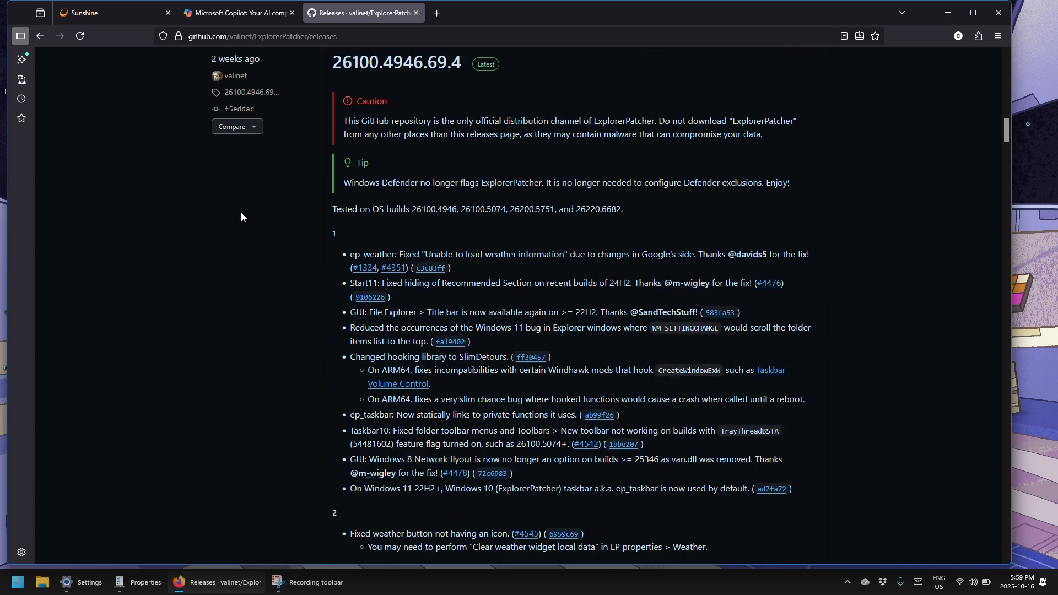
pyautogui.scroll(-13, 240, 213)
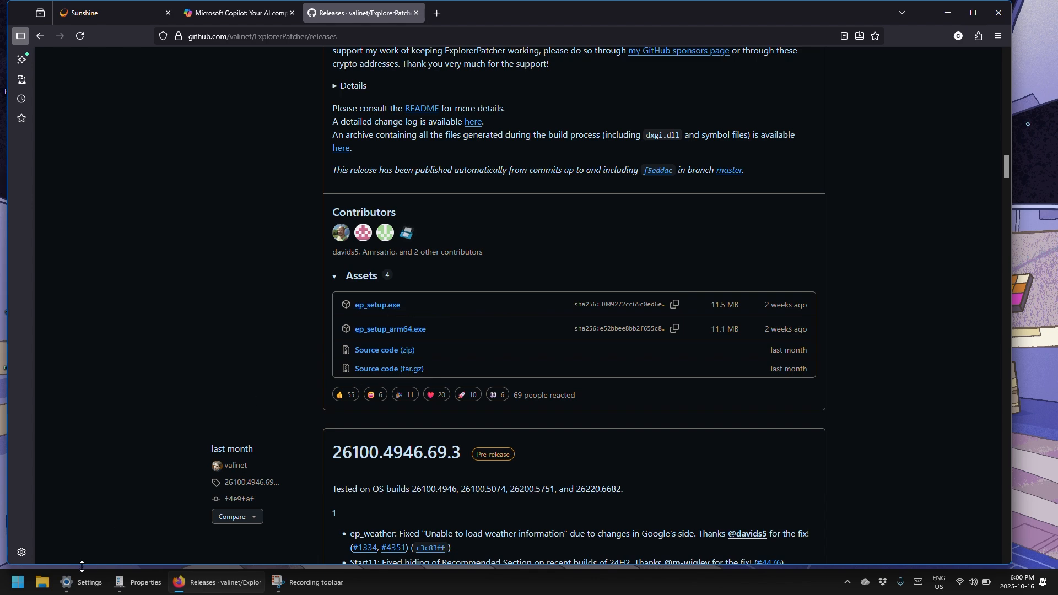
# - Switch to Windows Settings, search for "about" to open About your PC, and highlight the System type value
pyautogui.click(77, 584)
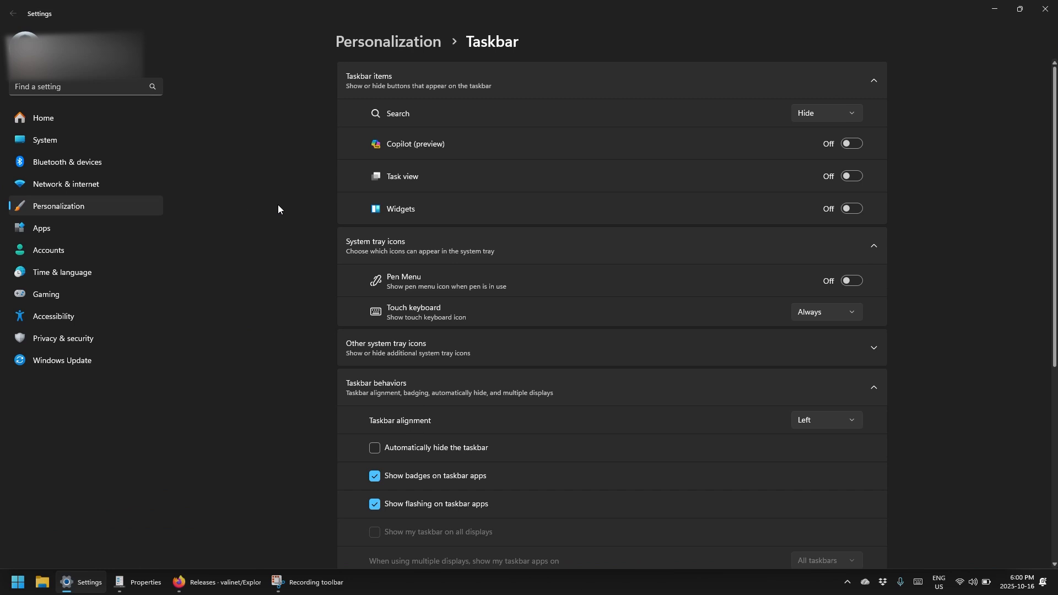
pyautogui.click(64, 121)
pyautogui.scroll(-1, 246, 269)
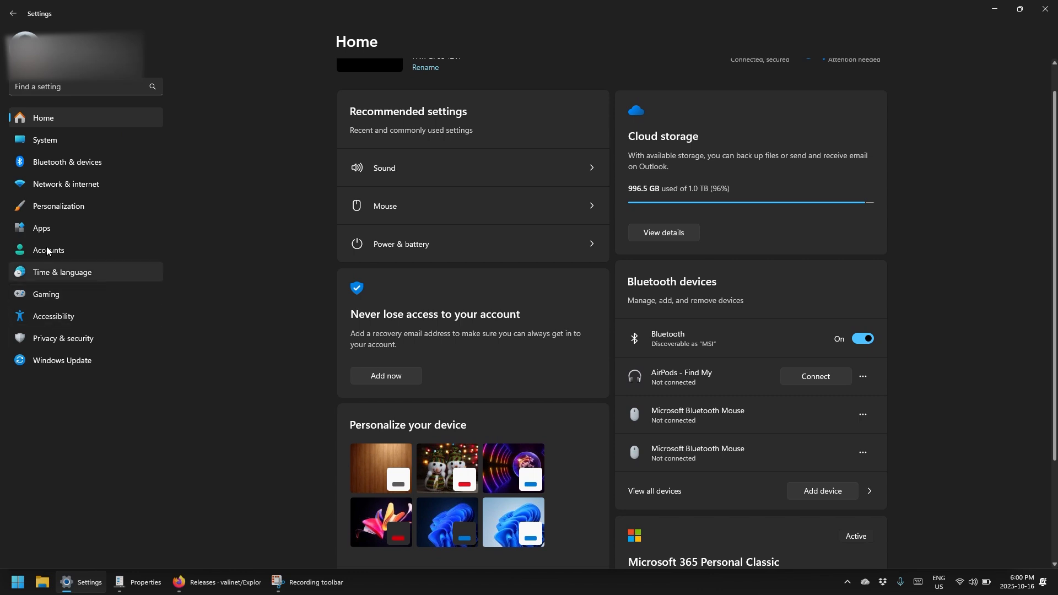
pyautogui.click(68, 86)
pyautogui.write('about')
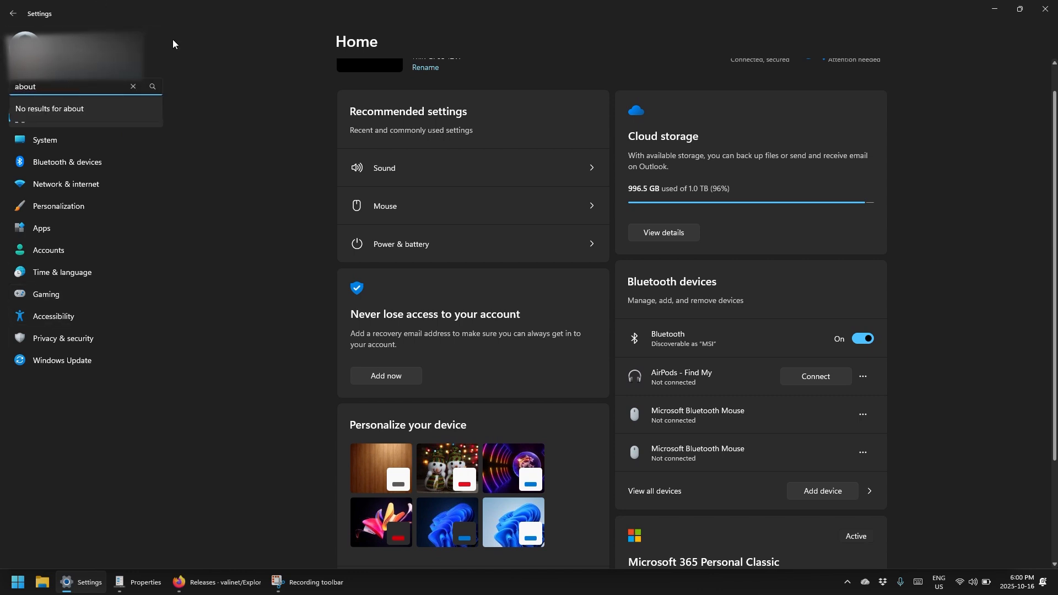
pyautogui.press('Return')
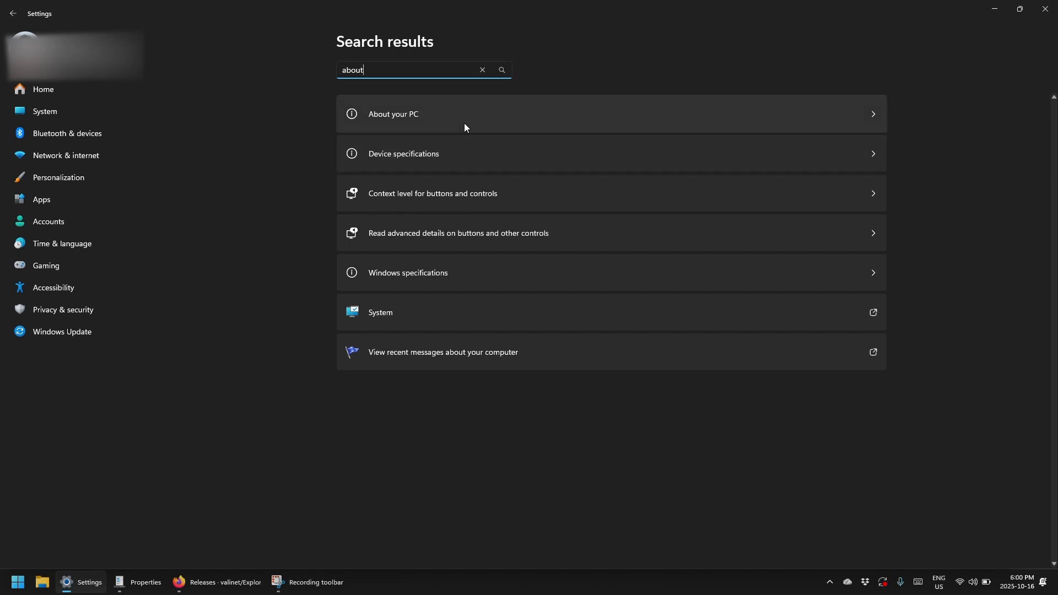
pyautogui.click(464, 124)
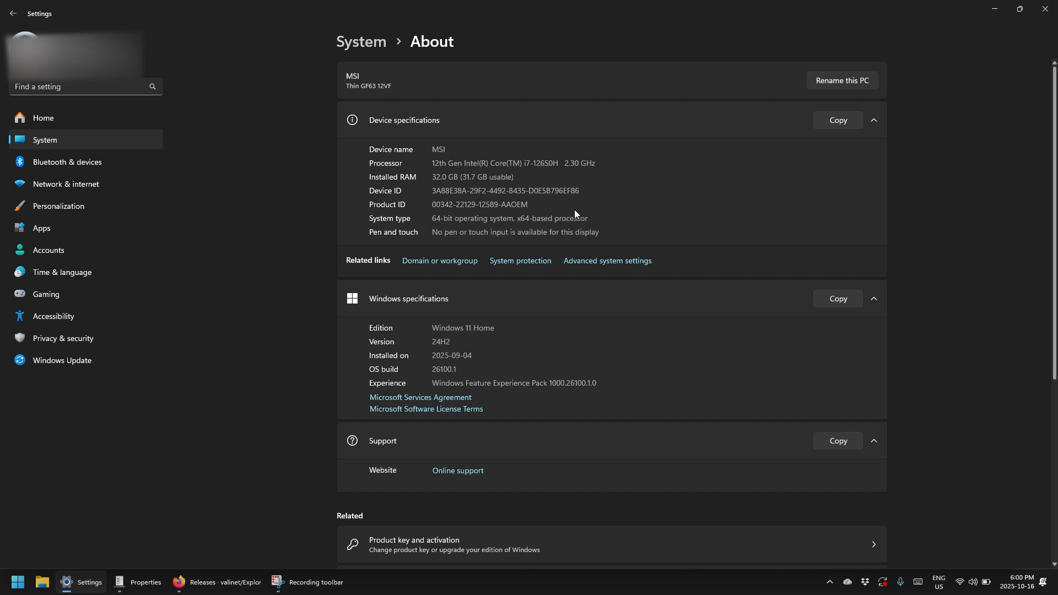
pyautogui.moveTo(589, 219); pyautogui.dragTo(421, 231)
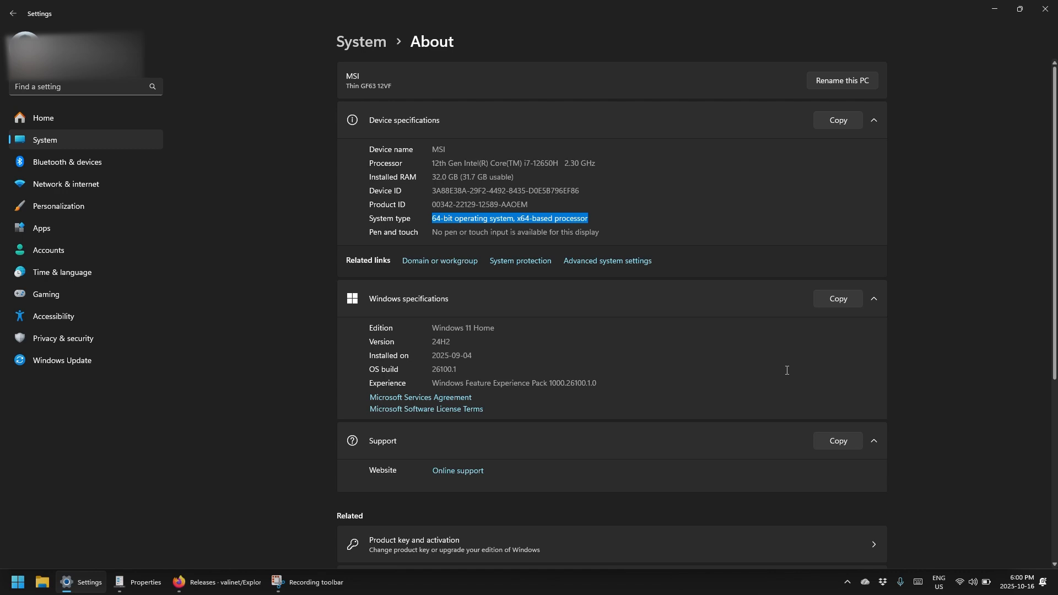
# - Compare the PC's system type in Settings with the ep_setup.exe and ep_setup_arm64.exe downloads on the releases page
pyautogui.click(195, 583)
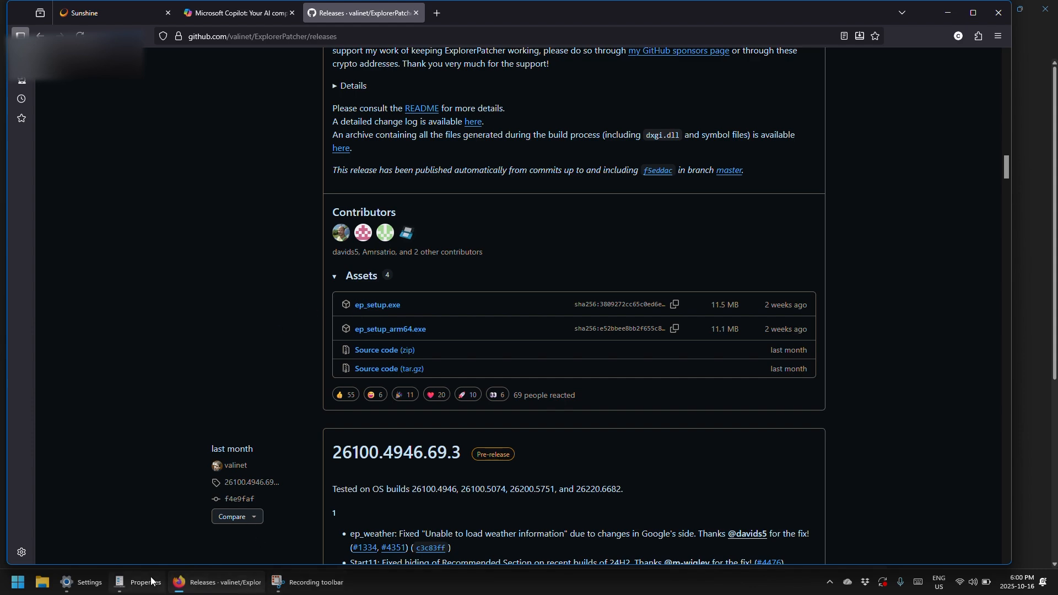
pyautogui.click(87, 582)
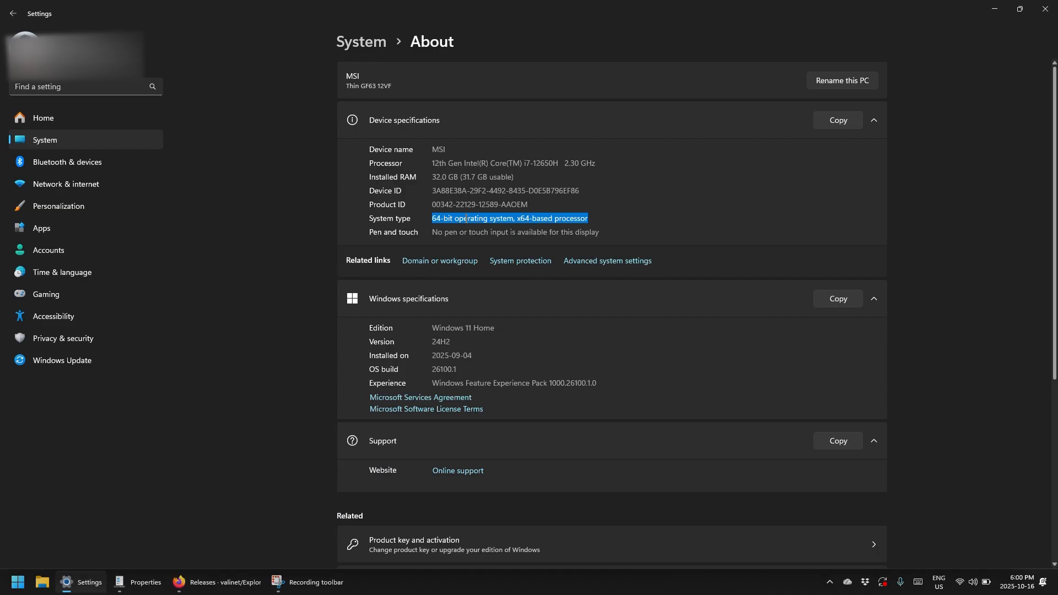
pyautogui.click(213, 574)
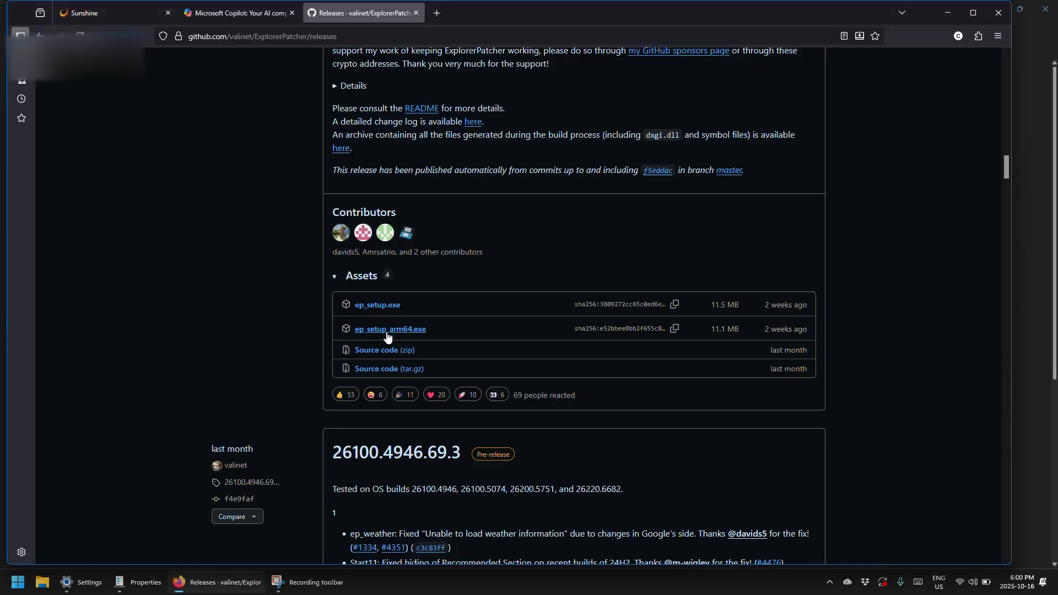
pyautogui.click(84, 582)
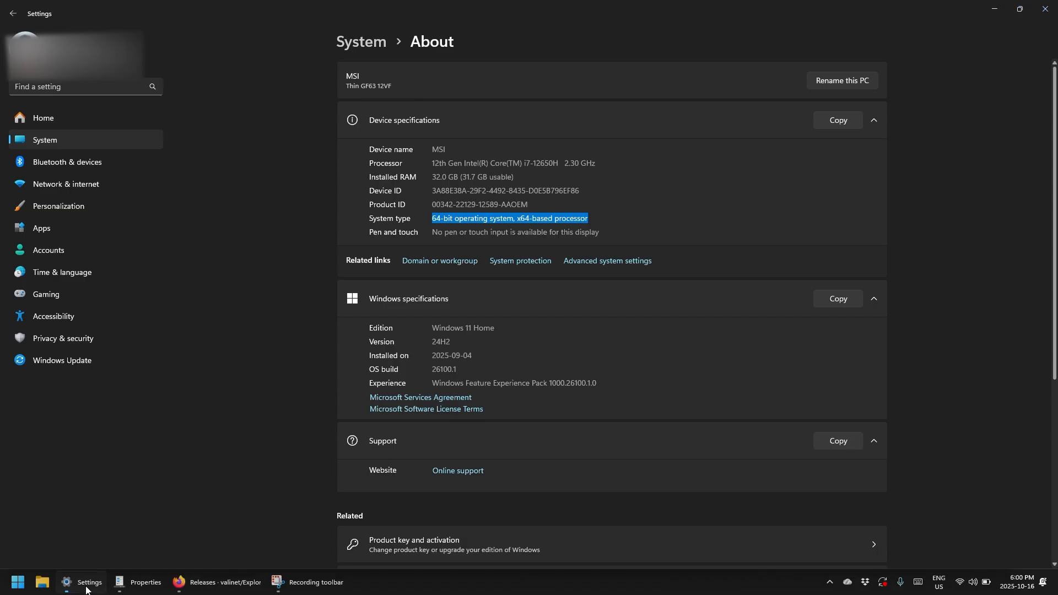
pyautogui.click(673, 187)
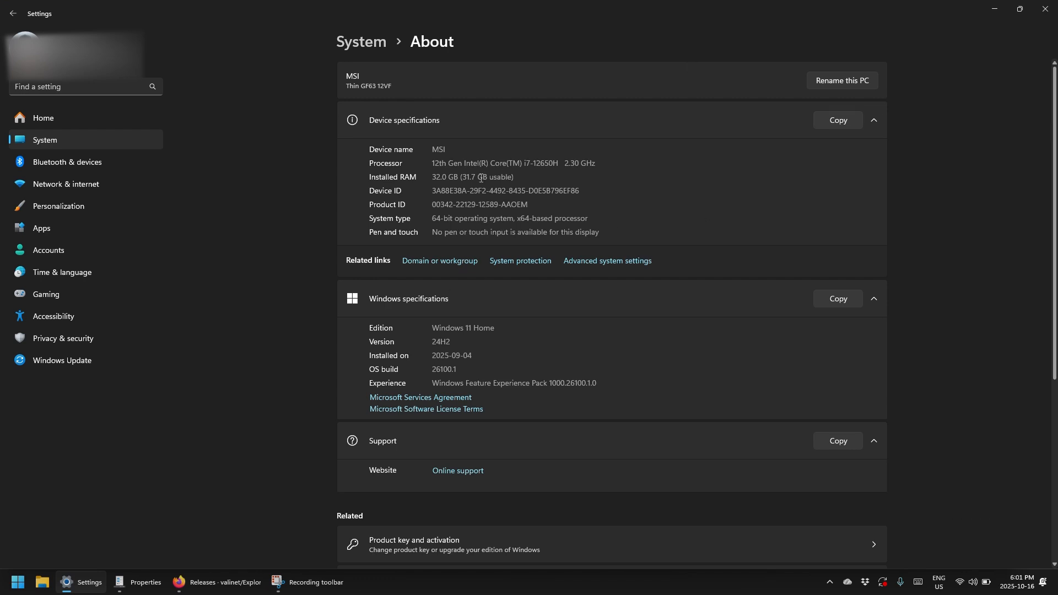
# - Close Settings, minimize the browser, and open the ExplorerPatcher Properties from the taskbar
pyautogui.click(1046, 9)
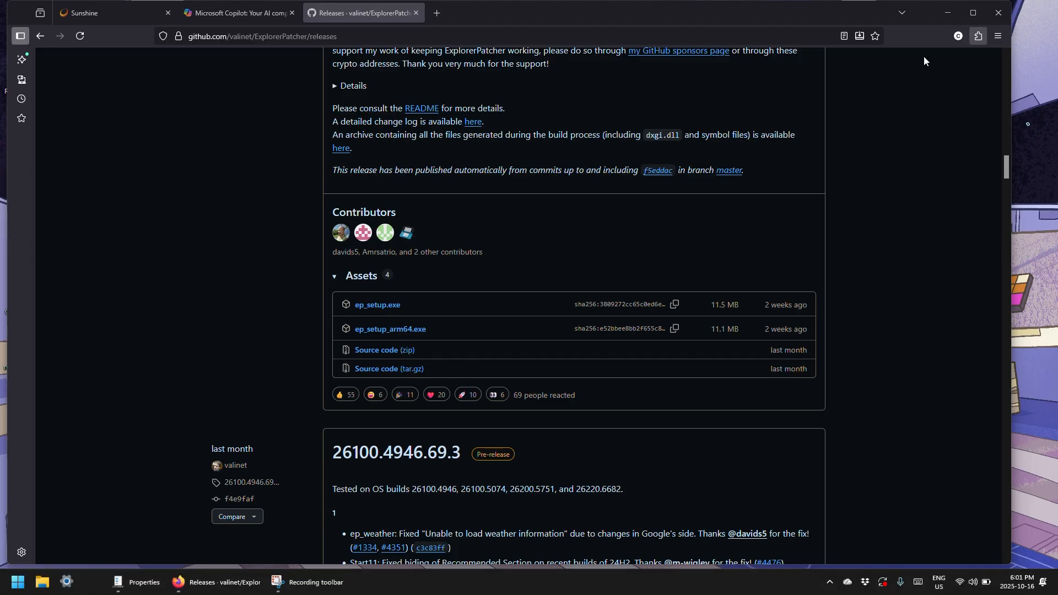
pyautogui.click(954, 9)
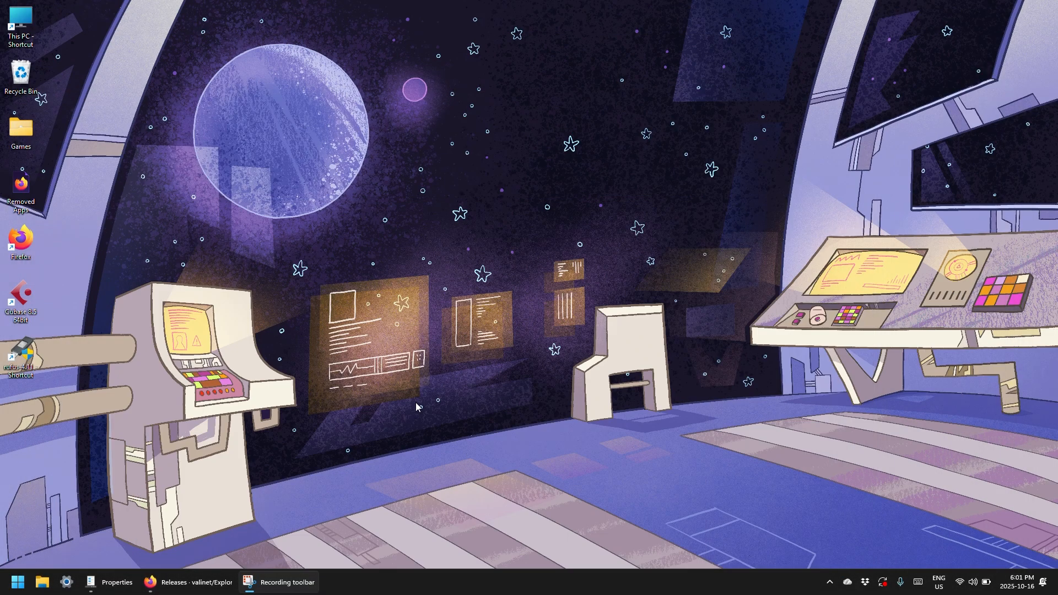
pyautogui.rightClick(423, 585)
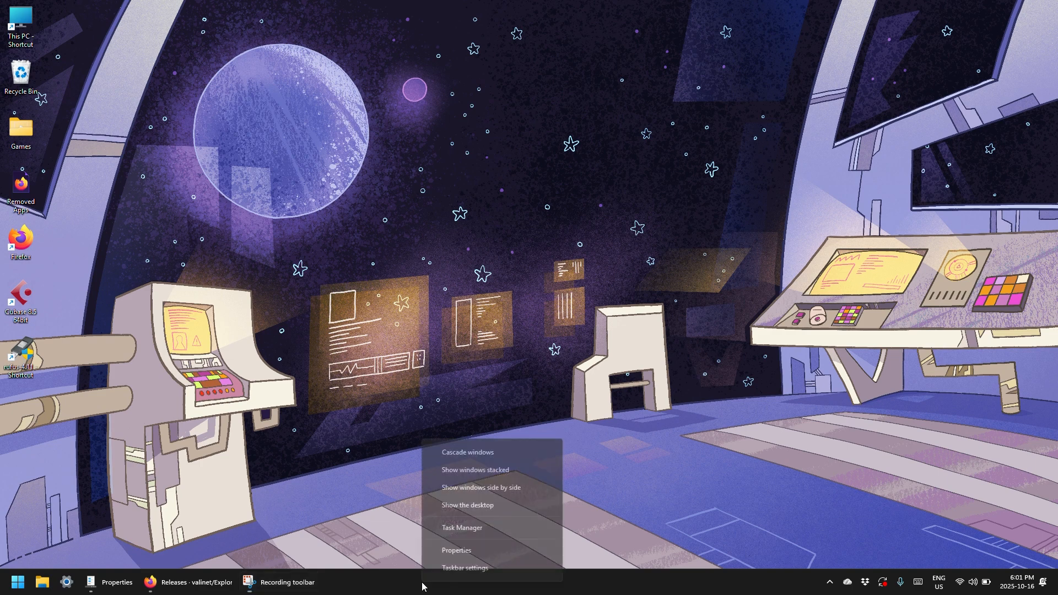
pyautogui.click(450, 552)
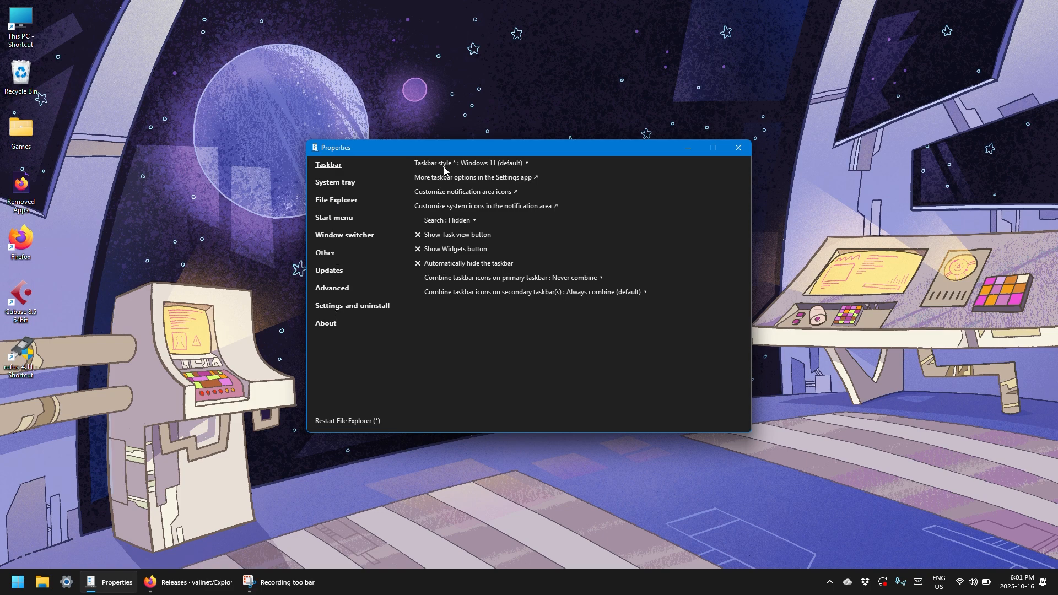
# - Set the taskbar style to Windows 10 (ExplorerPatcher) and restart File Explorer to apply it
pyautogui.click(516, 164)
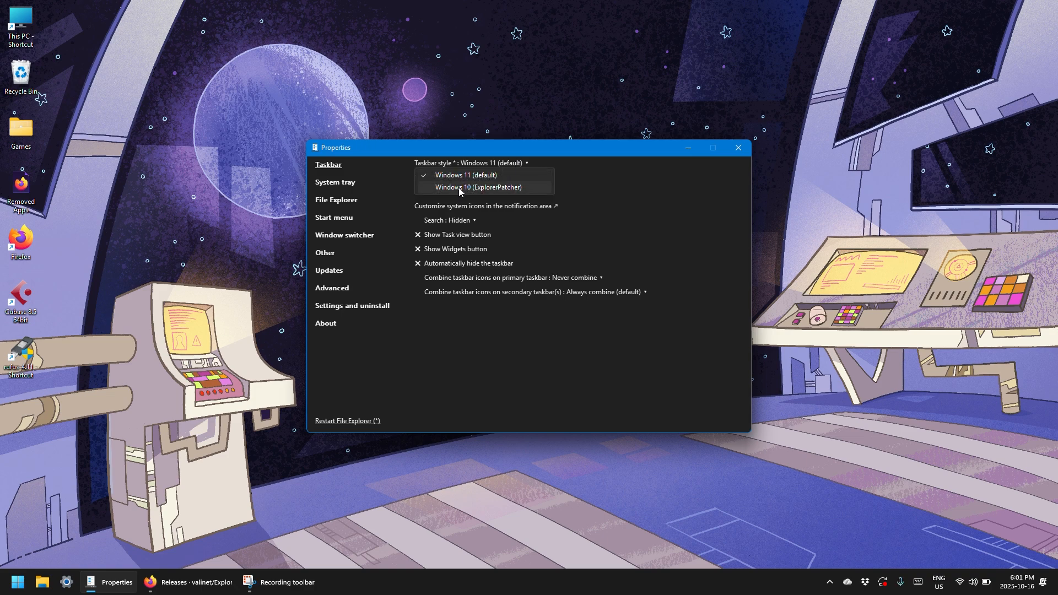
pyautogui.click(484, 186)
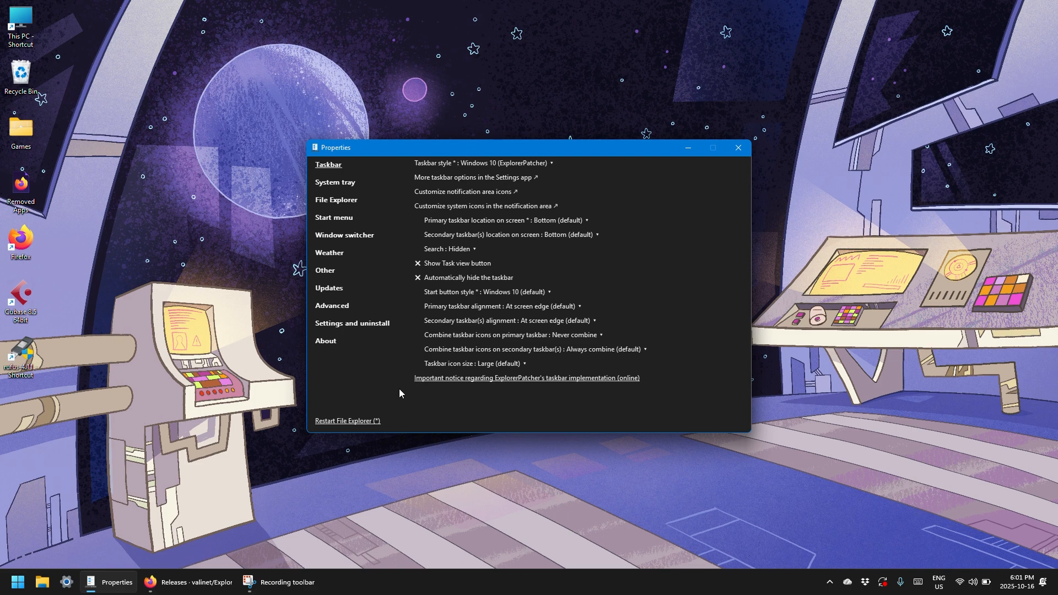
pyautogui.click(362, 421)
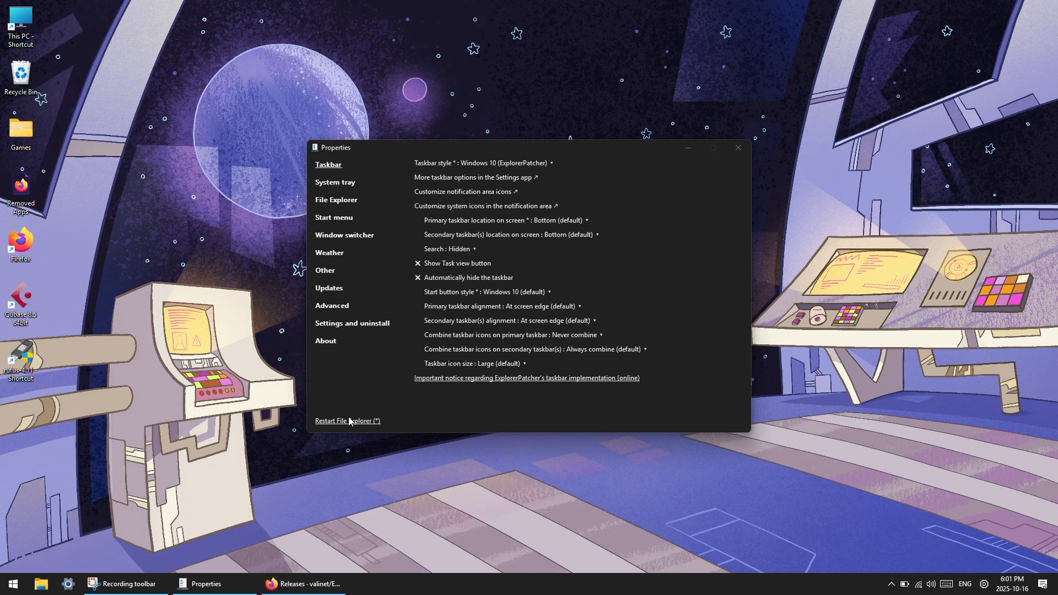
# - Check the Start menu on the Windows 10 style taskbar and return to the Properties window
pyautogui.click(13, 584)
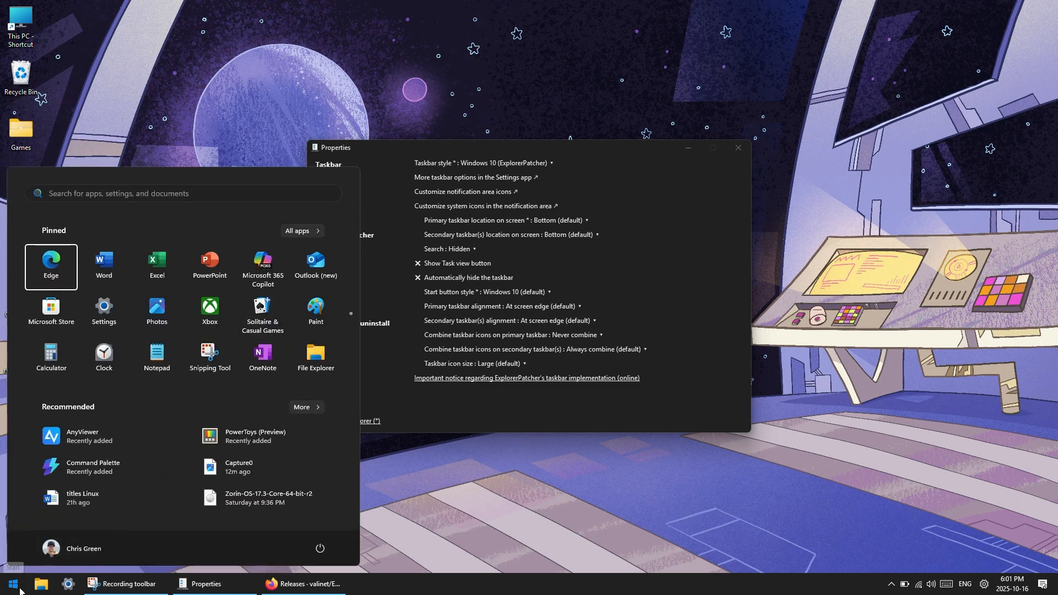
pyautogui.click(541, 429)
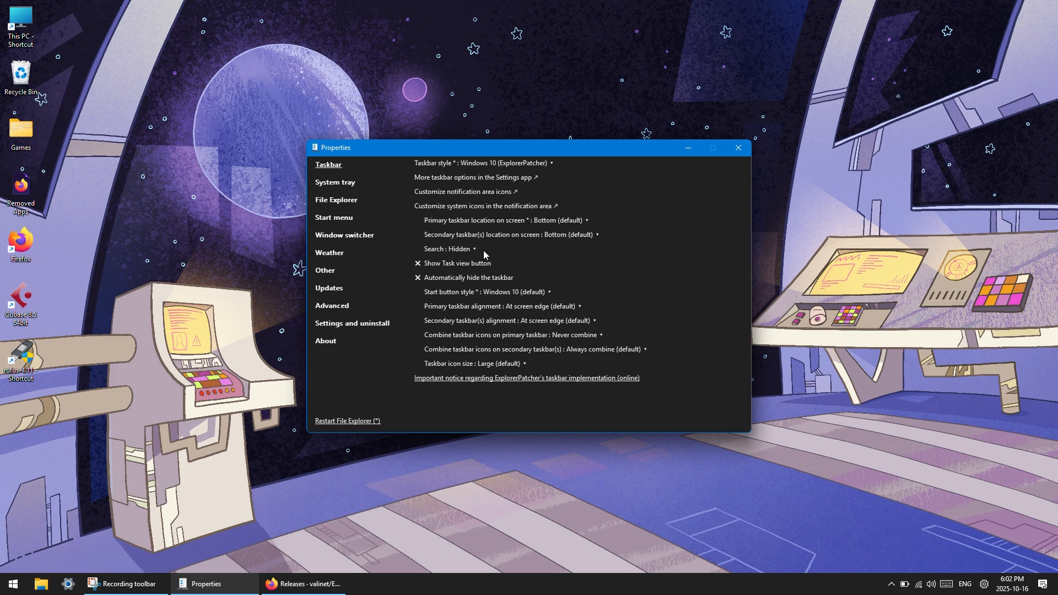
pyautogui.click(444, 583)
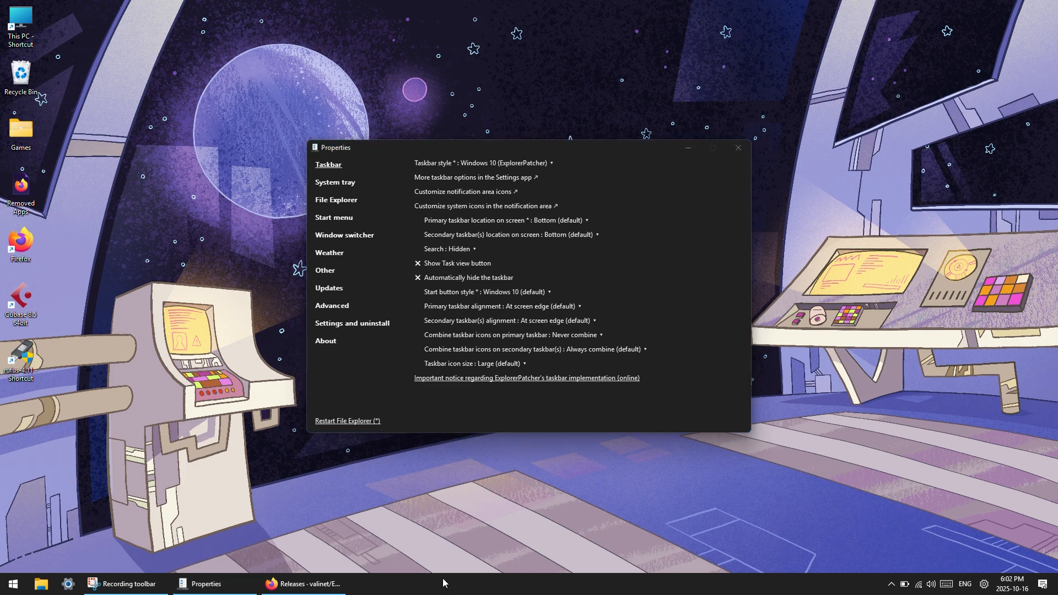
pyautogui.click(561, 257)
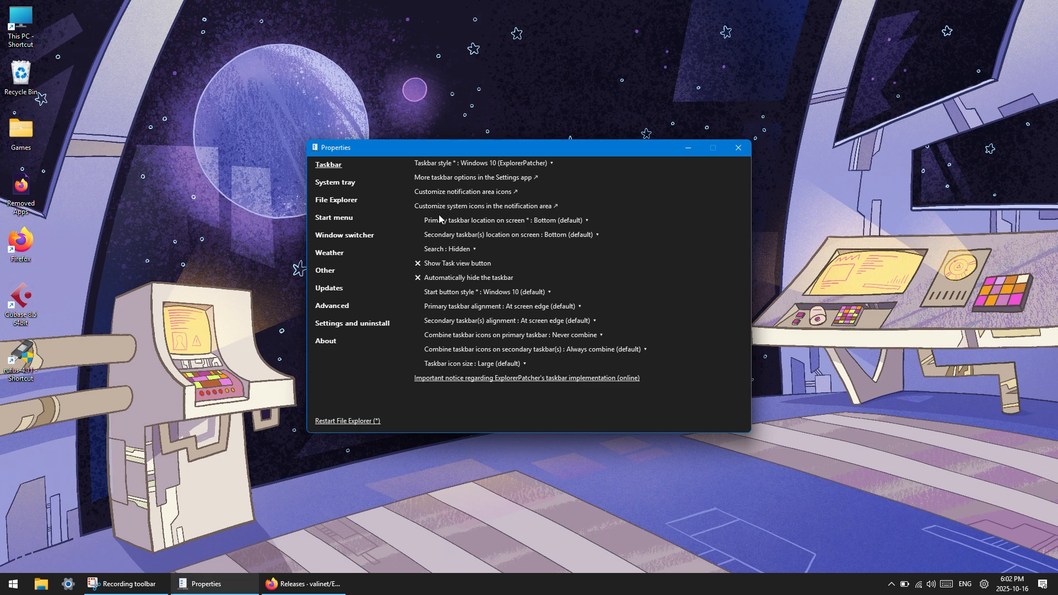
# - Set the primary taskbar location on screen to Right, restart File Explorer, and check the Start menu at its new position
pyautogui.click(564, 223)
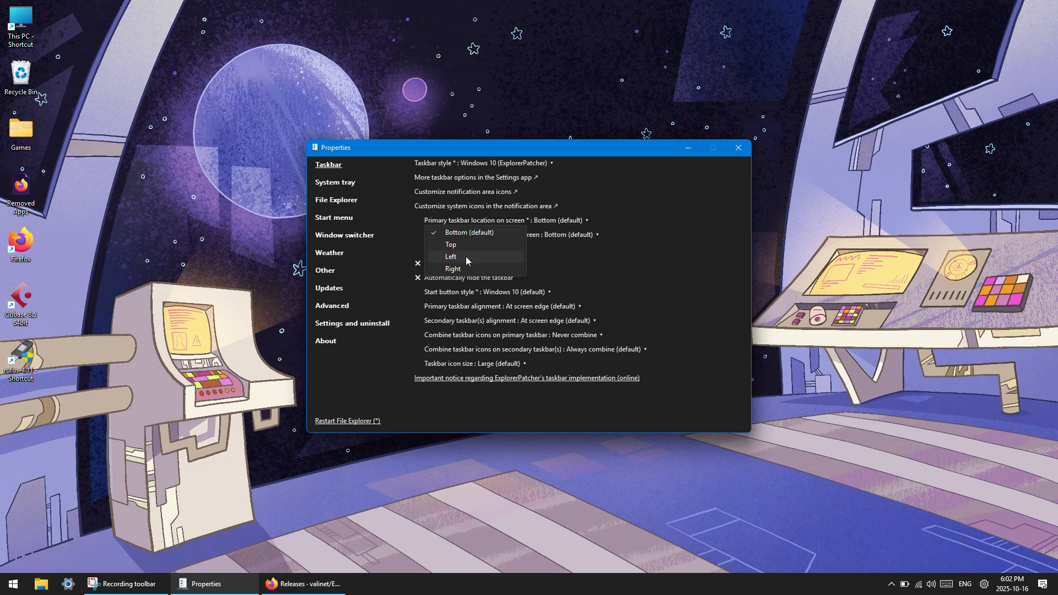
pyautogui.click(453, 270)
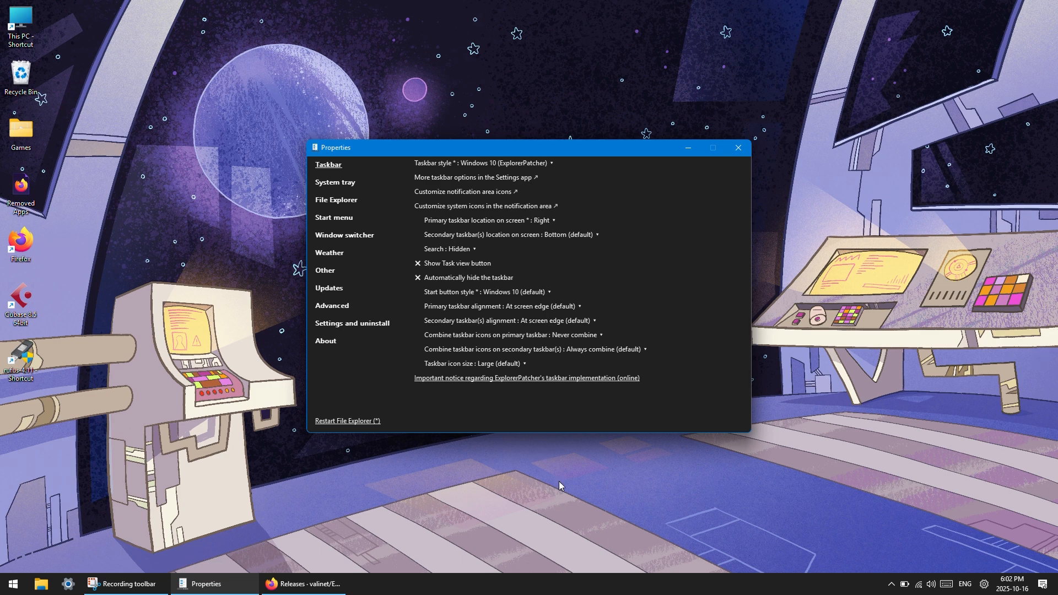
pyautogui.click(322, 421)
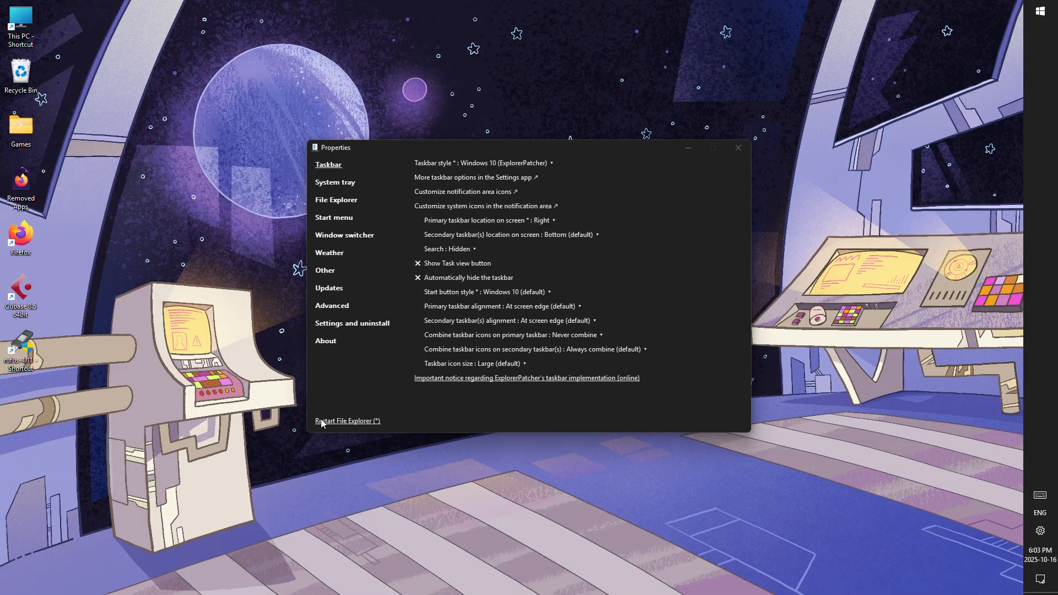
pyautogui.click(1050, 13)
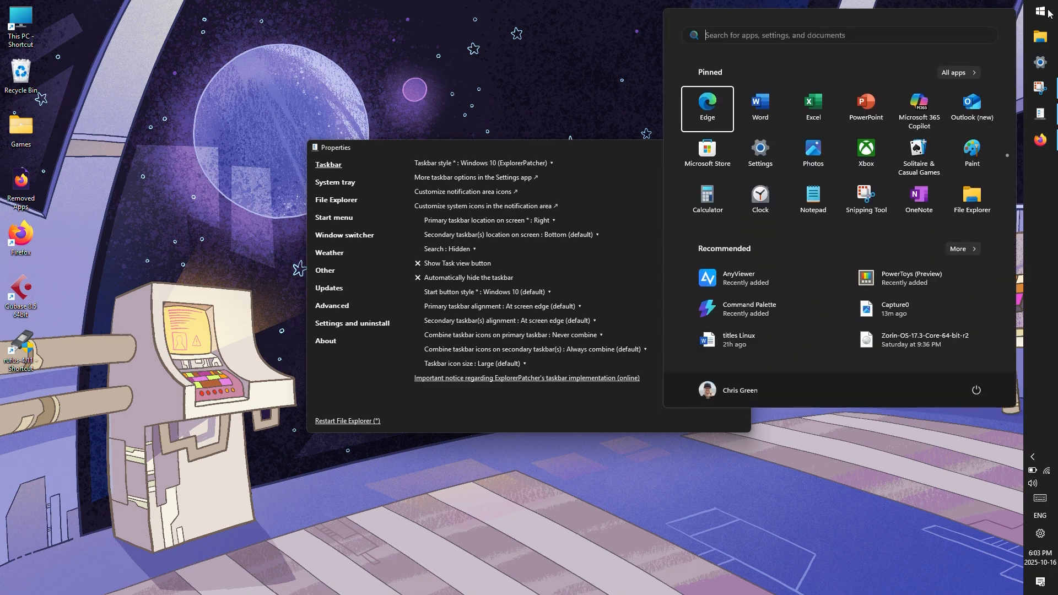
pyautogui.click(1049, 12)
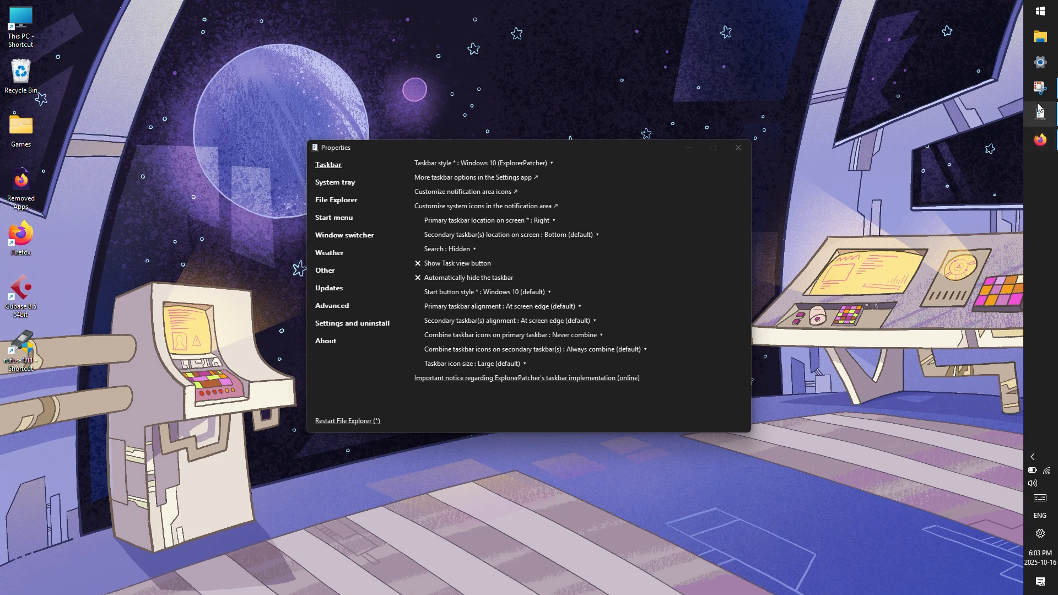
# - Switch to Windows Settings and search for "task" to open the Taskbar settings page
pyautogui.click(1040, 63)
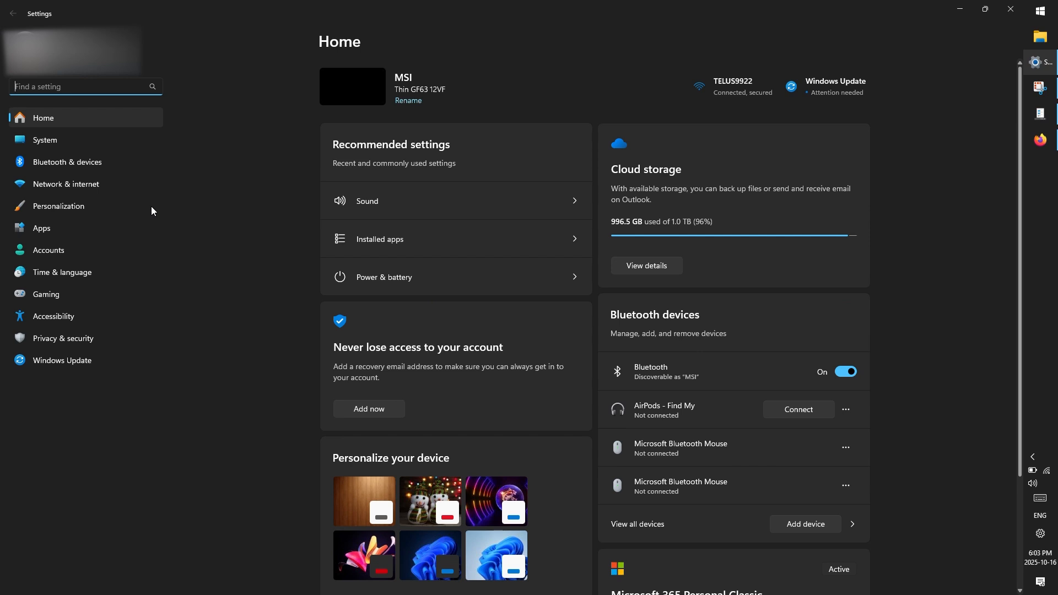
pyautogui.write('task')
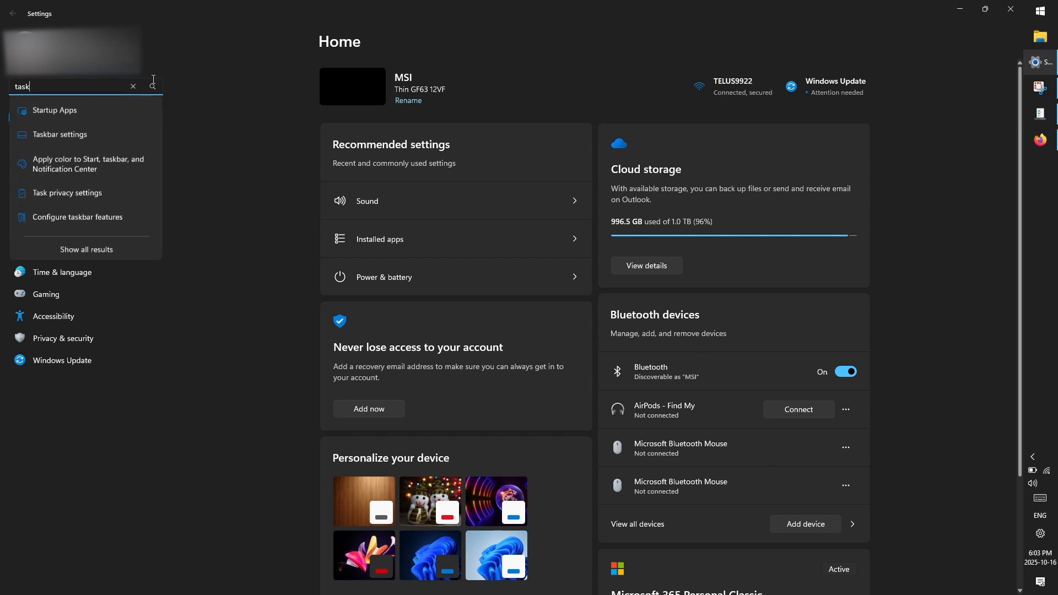
pyautogui.press('Down')
pyautogui.press('Down')
pyautogui.press('Return')
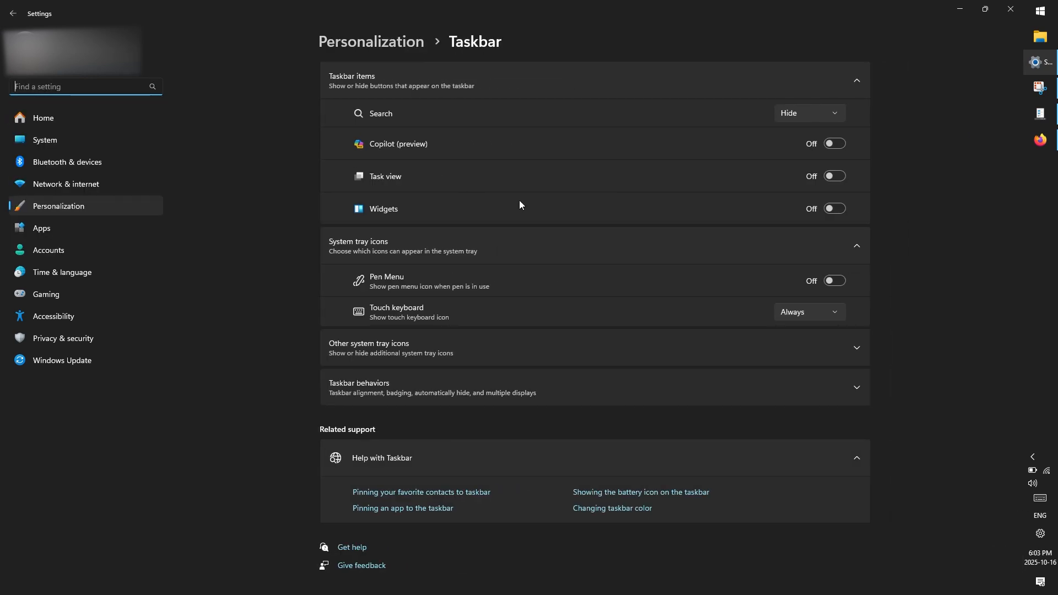
# - Enable "Automatically hide the taskbar" in the Taskbar behaviors options and close Settings
pyautogui.click(494, 390)
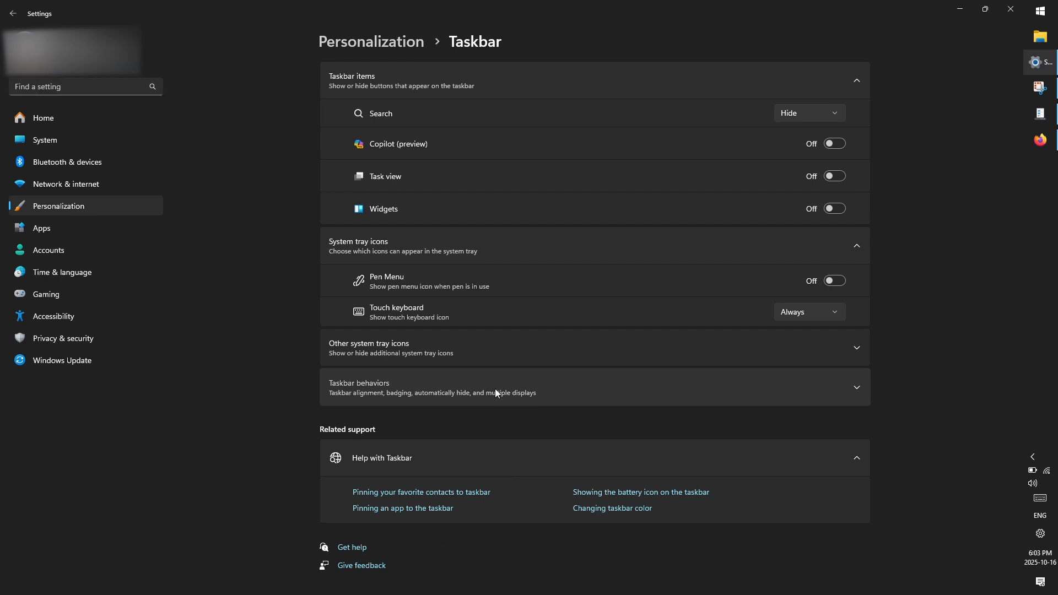
pyautogui.scroll(-3, 613, 418)
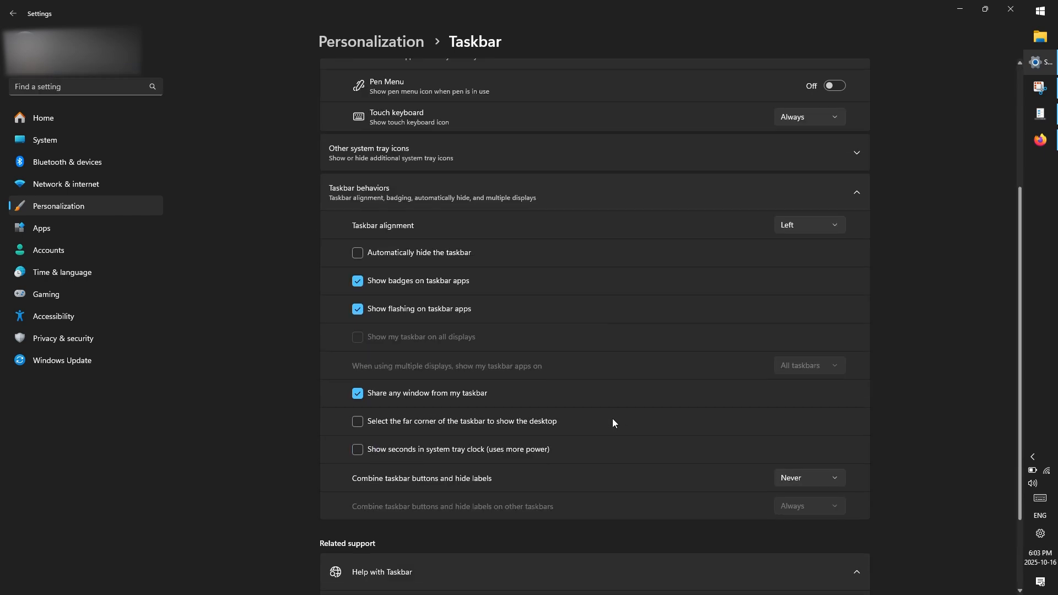
pyautogui.scroll(1, 612, 423)
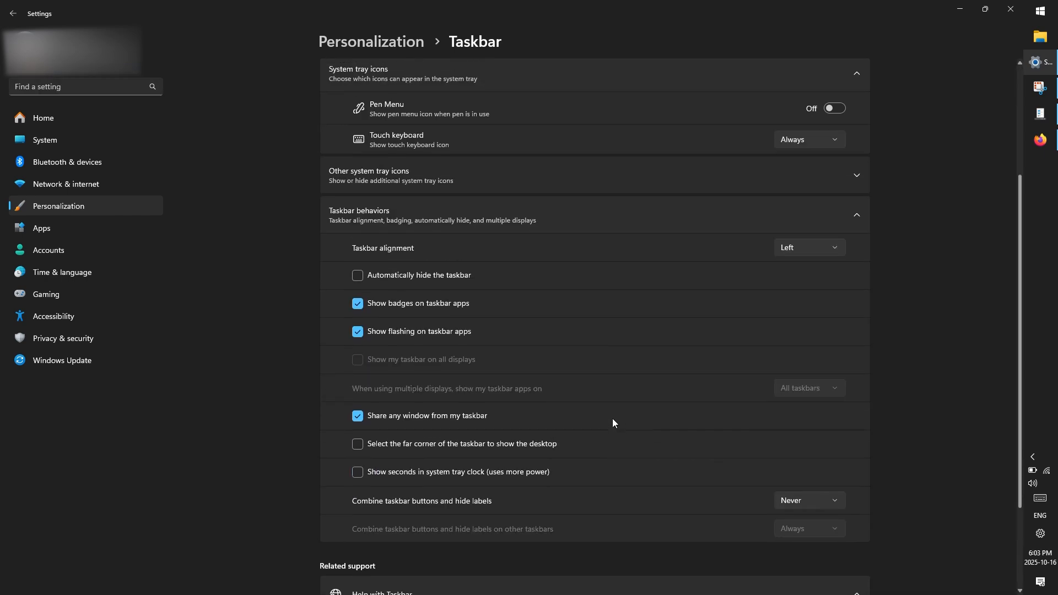
pyautogui.scroll(-1, 613, 422)
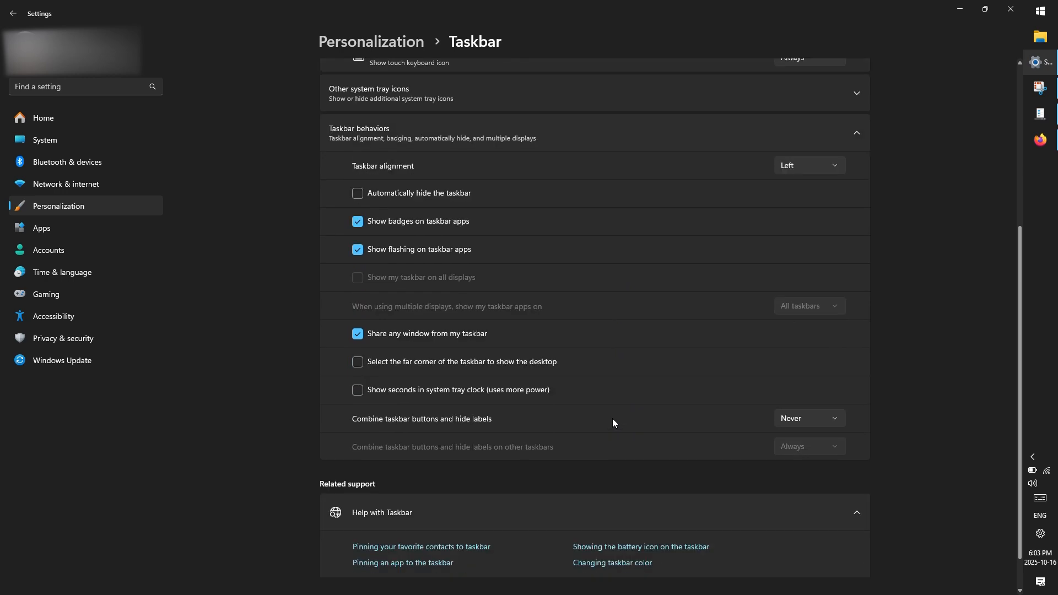
pyautogui.scroll(1, 732, 408)
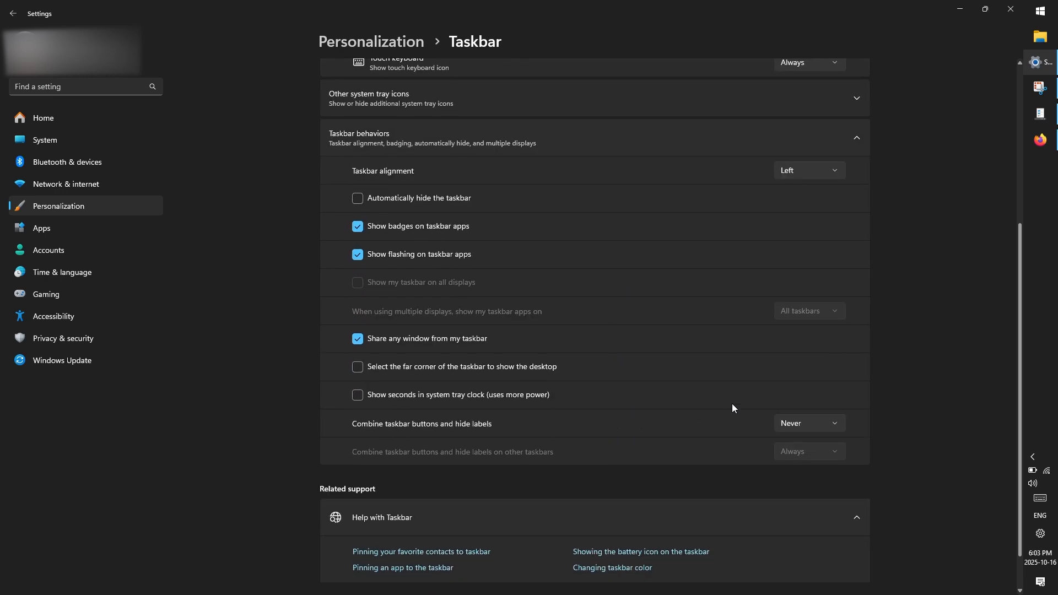
pyautogui.click(365, 200)
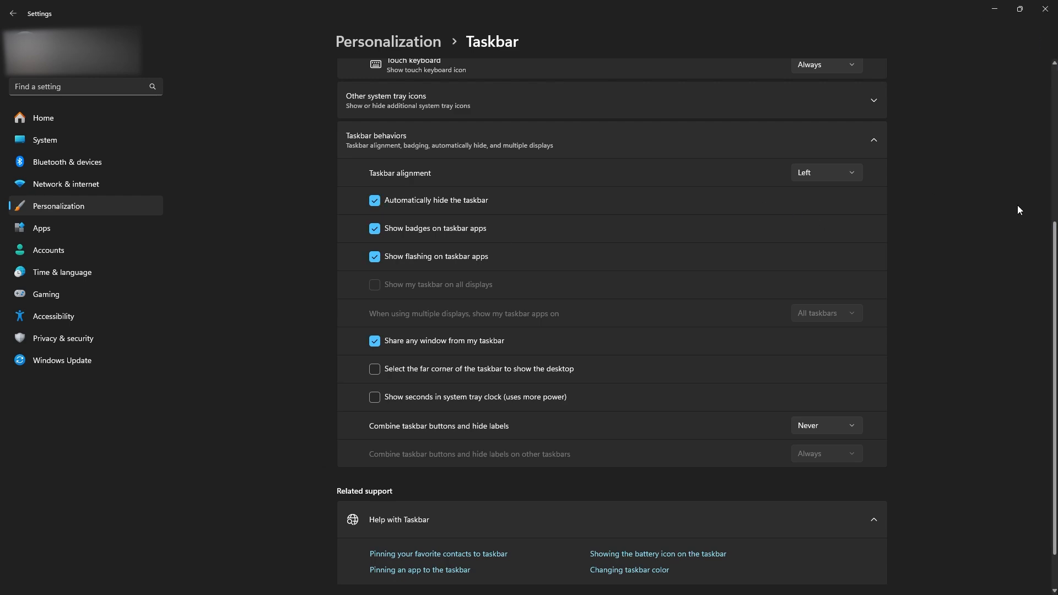
pyautogui.click(1044, 8)
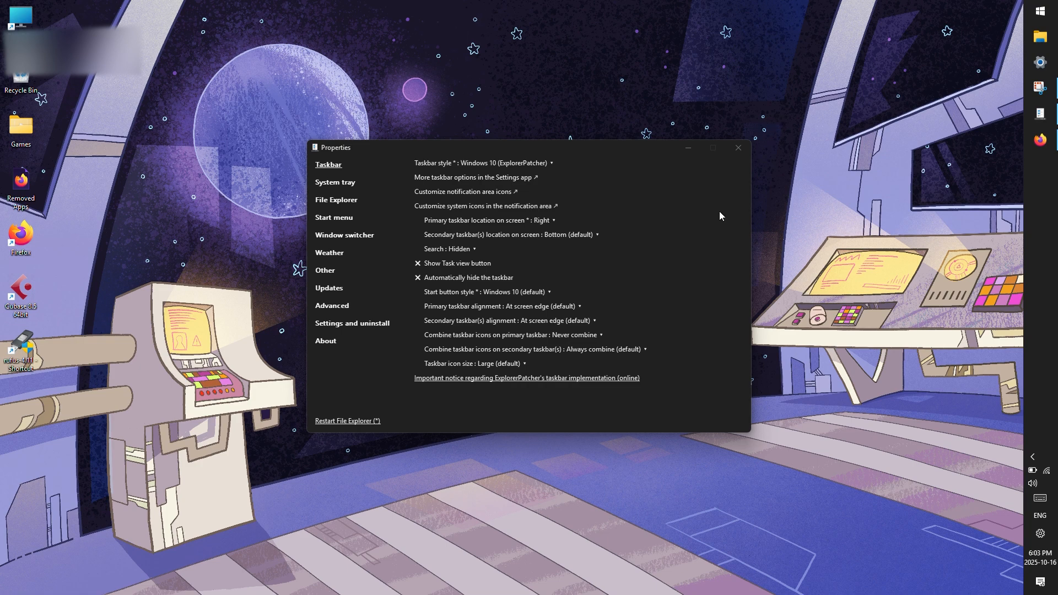
# - Set the Start button style to Windows 11 in ExplorerPatcher Properties and restart File Explorer
pyautogui.click(684, 240)
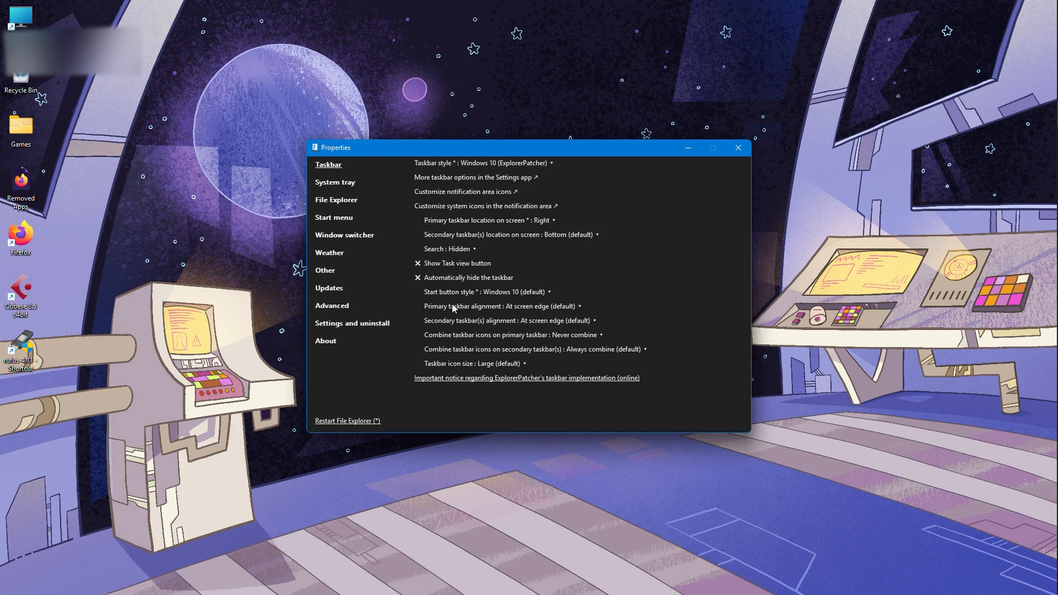
pyautogui.click(512, 293)
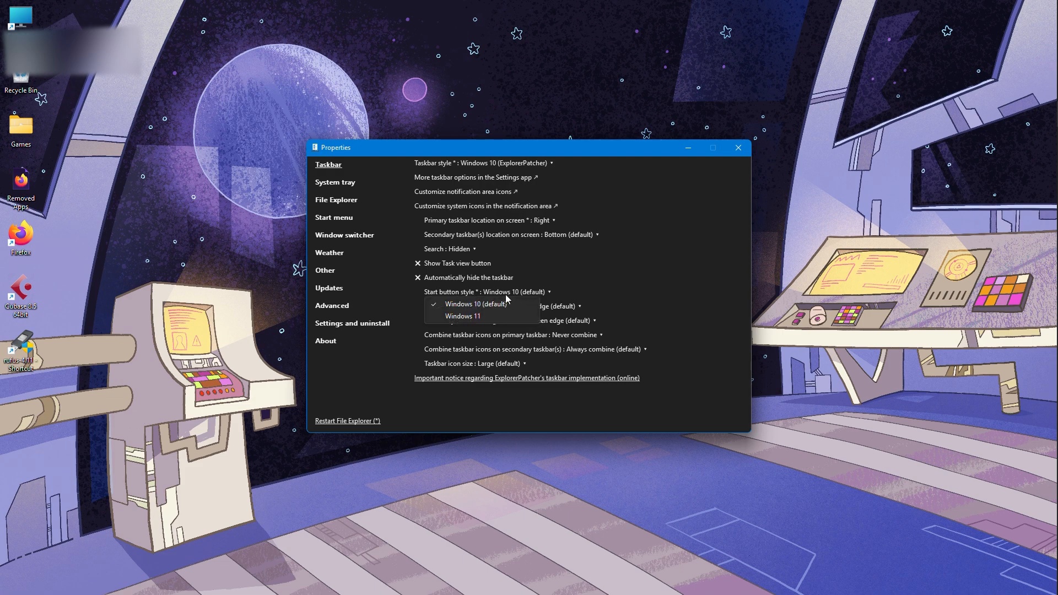
pyautogui.click(467, 318)
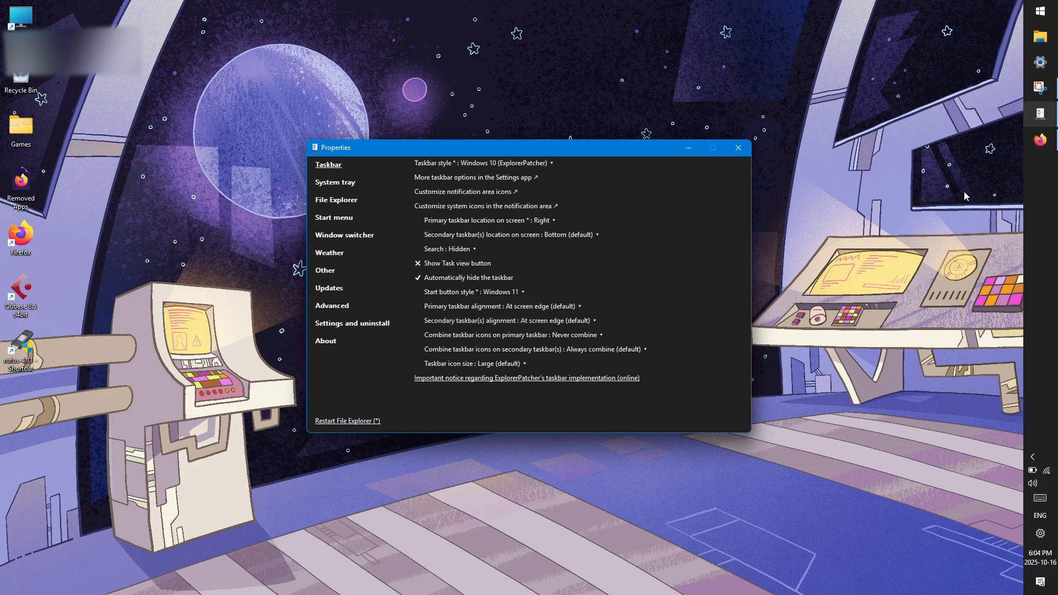
pyautogui.moveTo(1025, 8)
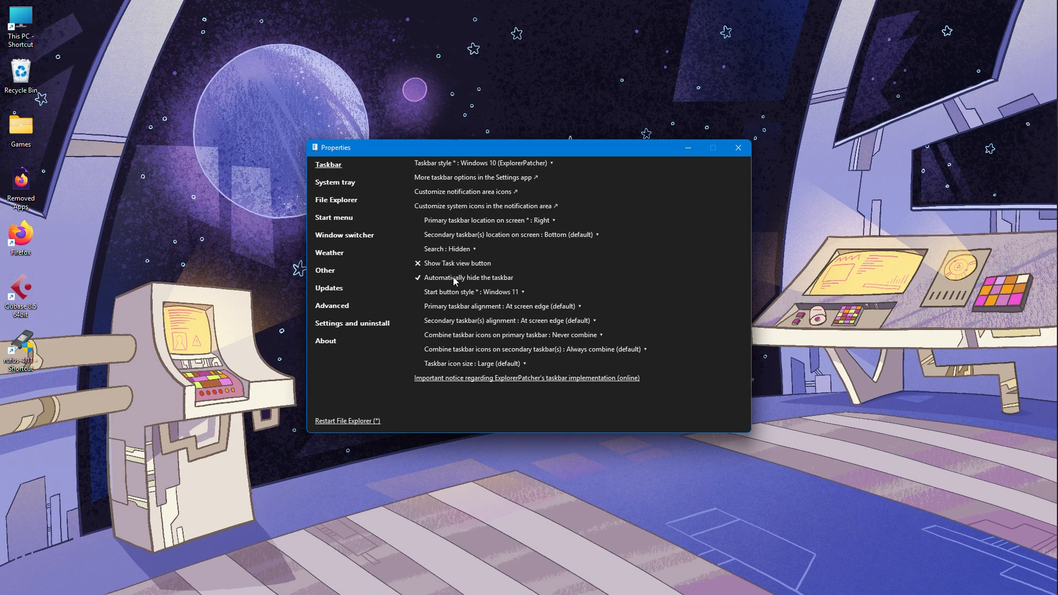
pyautogui.click(327, 421)
pyautogui.moveTo(1055, 127)
# - Try to set the taskbar icon size to Small and restart File Explorer
pyautogui.click(489, 365)
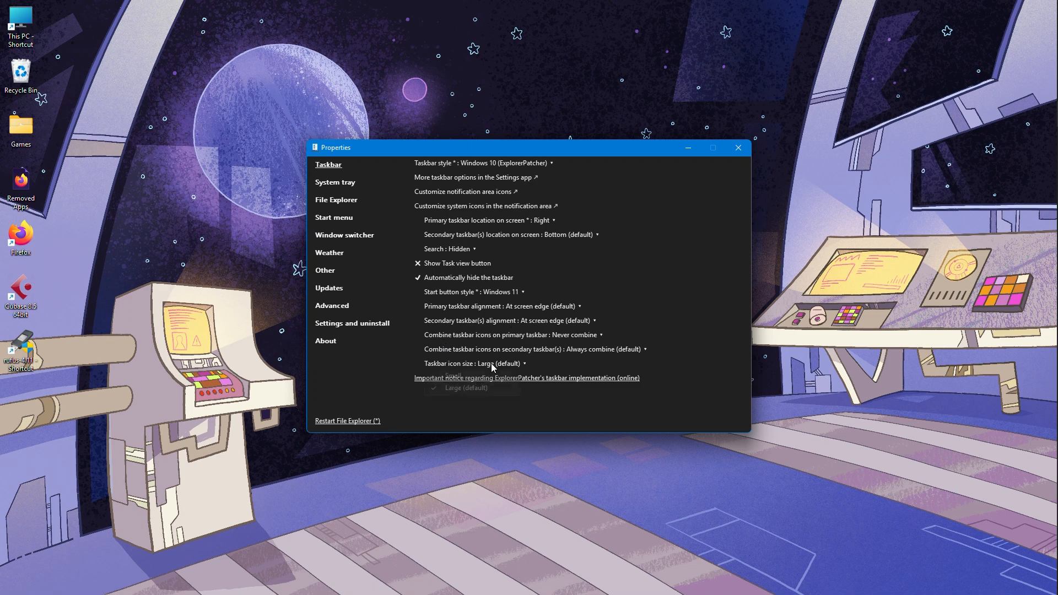
pyautogui.click(447, 377)
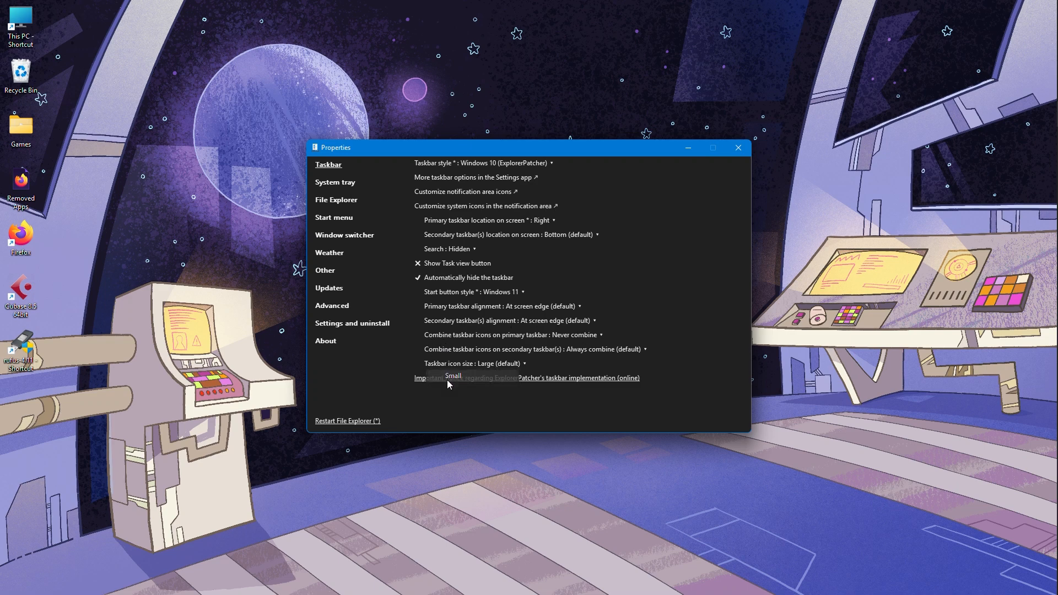
pyautogui.click(347, 421)
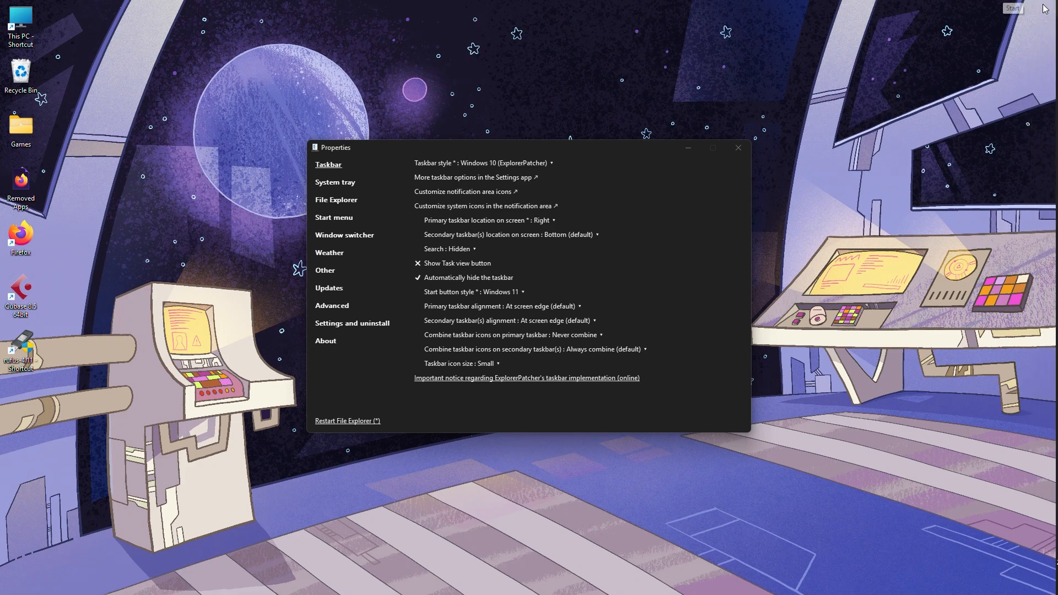
# - Set the Start menu style to Windows 10 in the Start menu settings and restart File Explorer
pyautogui.click(319, 167)
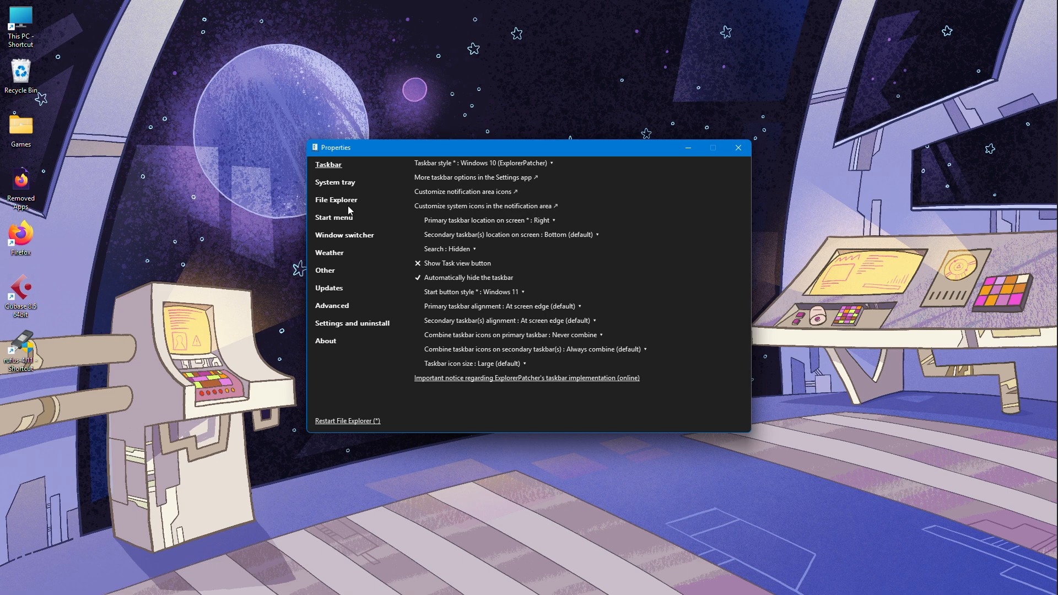
pyautogui.click(335, 219)
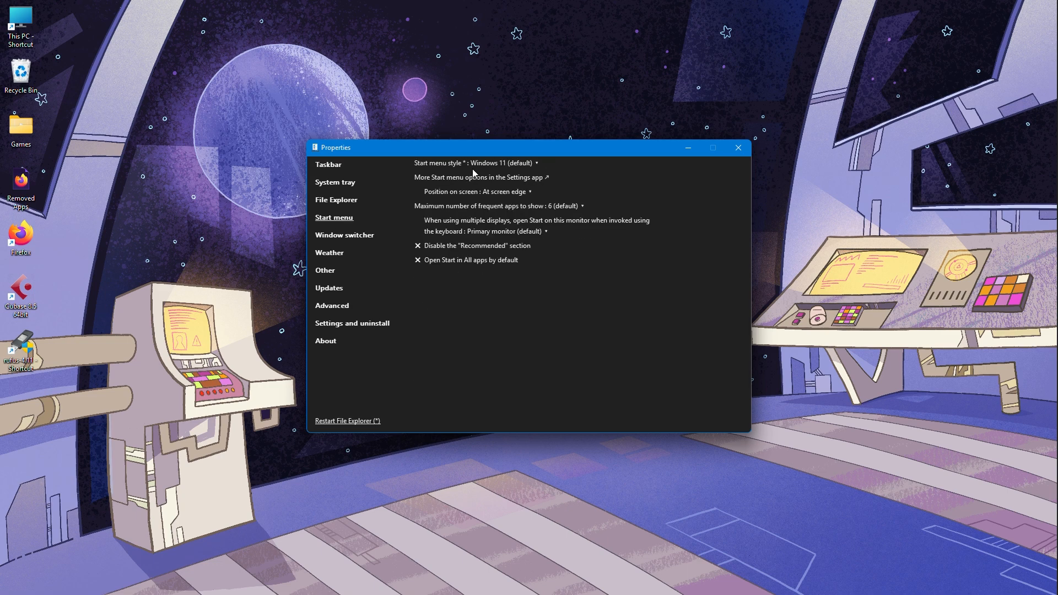
pyautogui.click(513, 163)
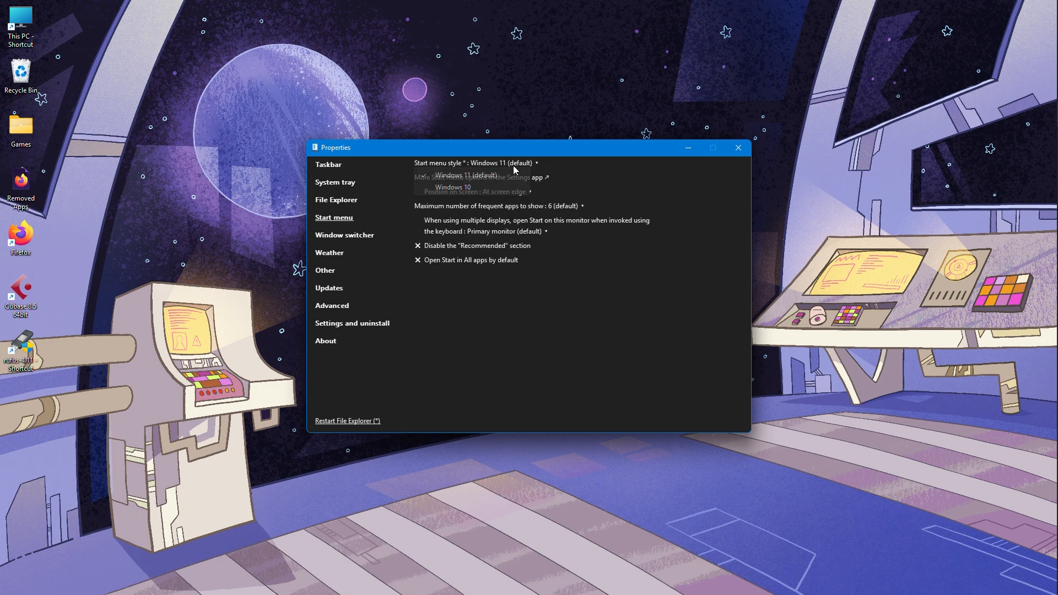
pyautogui.click(454, 188)
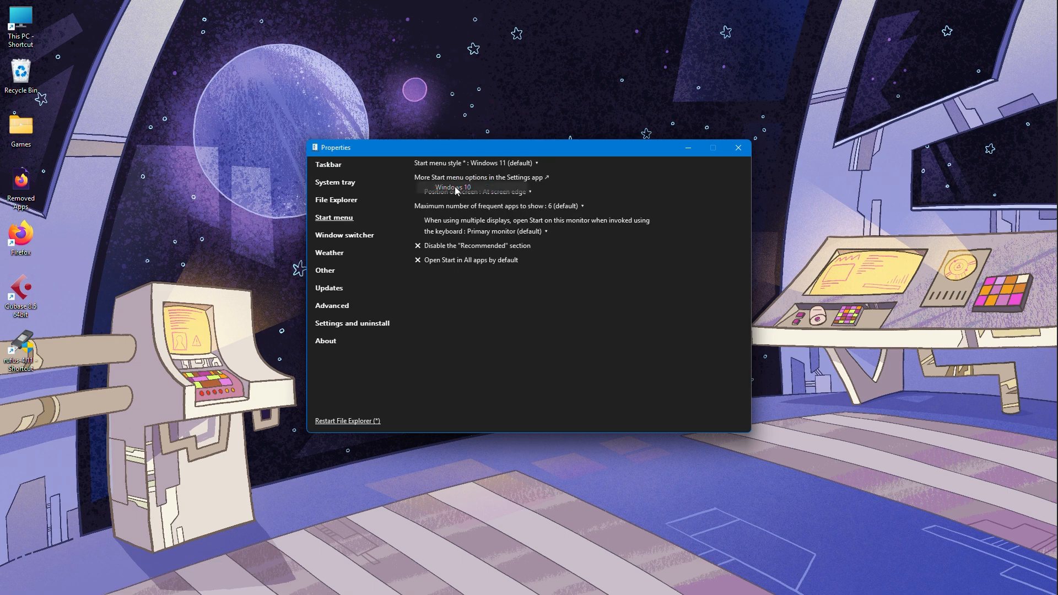
pyautogui.click(352, 421)
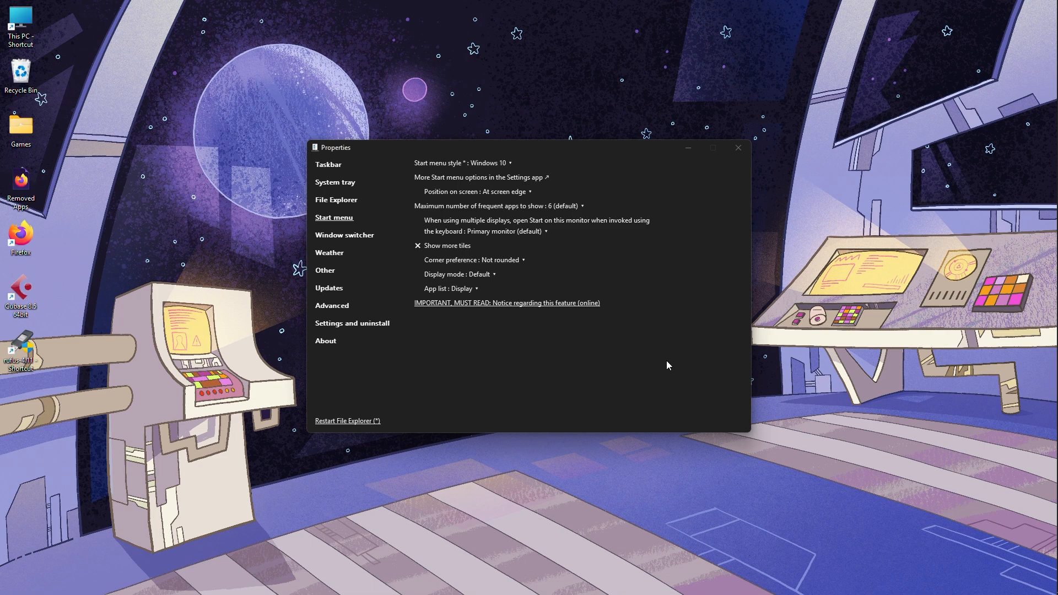
# - Open the Windows 10 style Start menu, look through its app list and close it
pyautogui.press('super')
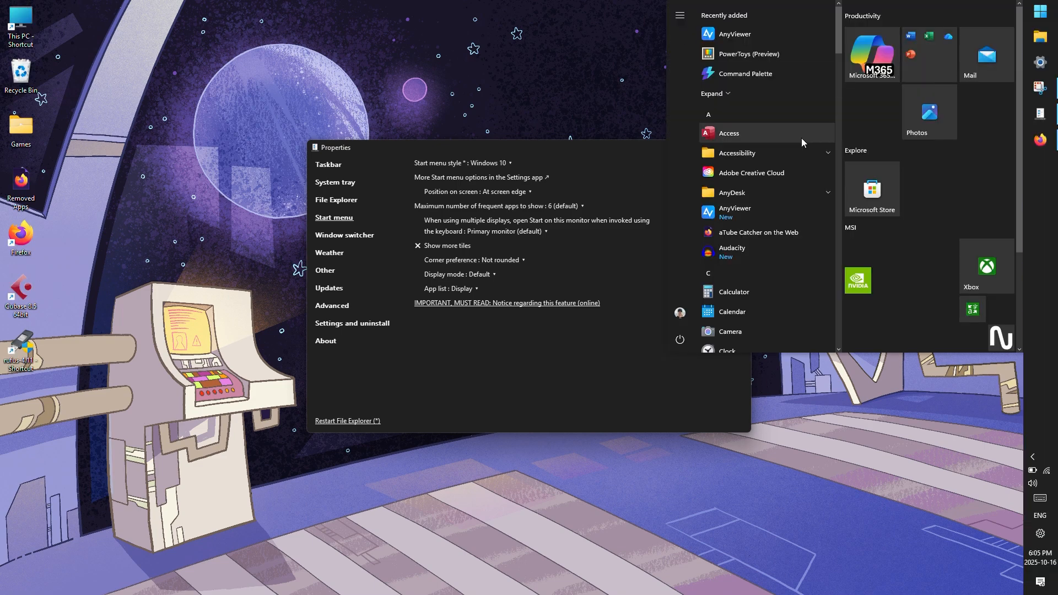
pyautogui.scroll(-15, 799, 170)
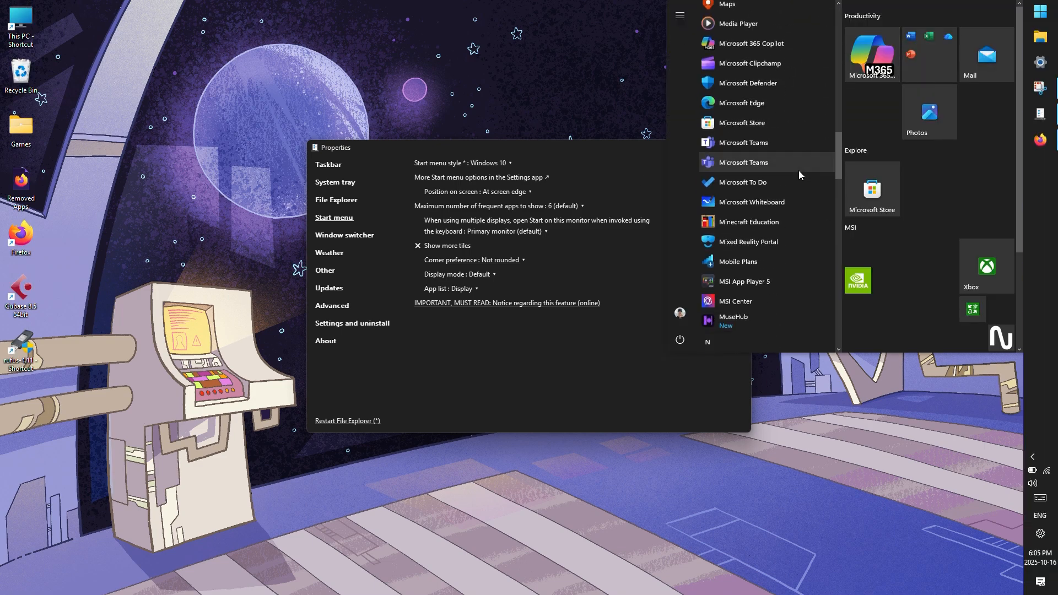
pyautogui.scroll(-5, 938, 247)
pyautogui.scroll(5, 938, 248)
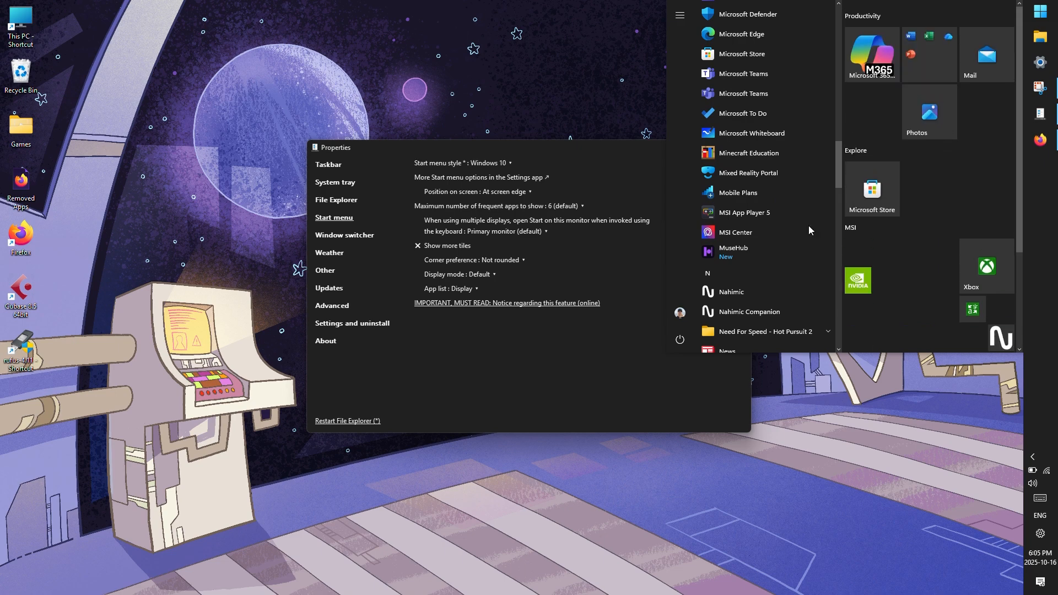
pyautogui.scroll(15, 789, 333)
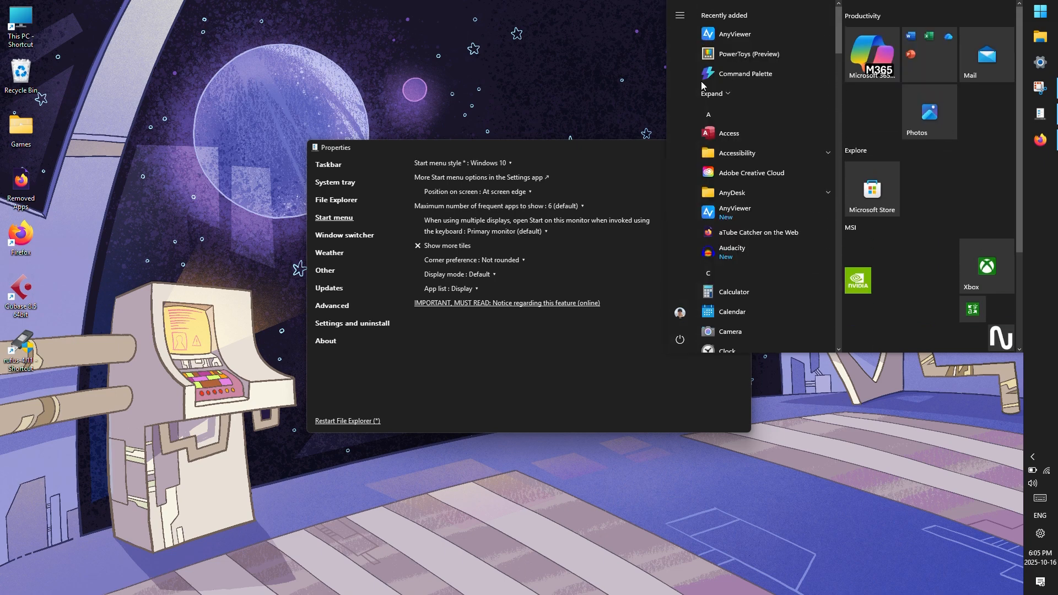
pyautogui.click(557, 336)
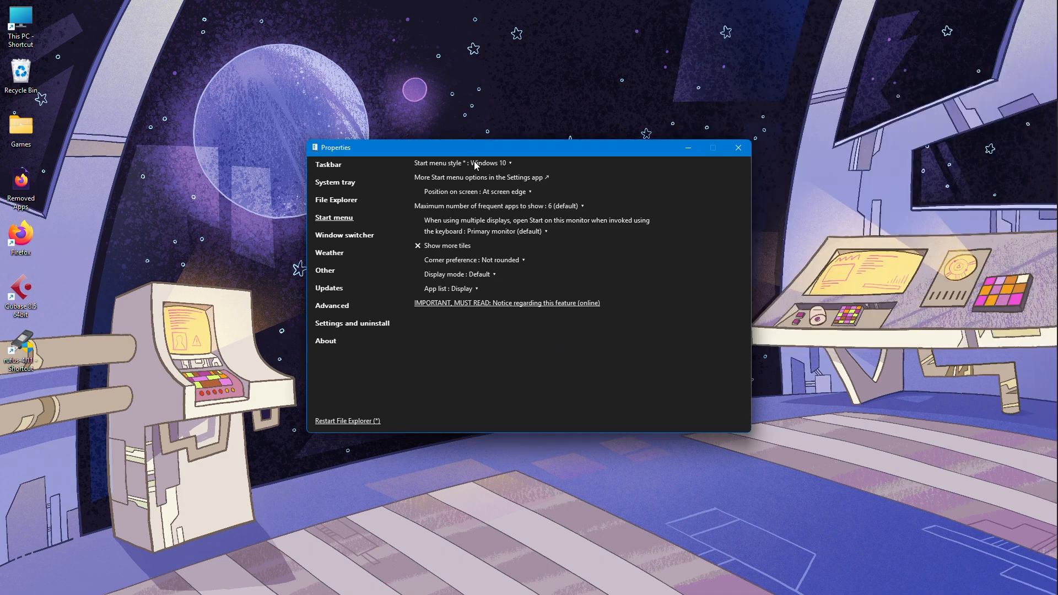
# - Set the Start menu style back to Windows 11 (default) and restart File Explorer
pyautogui.click(480, 163)
pyautogui.click(477, 175)
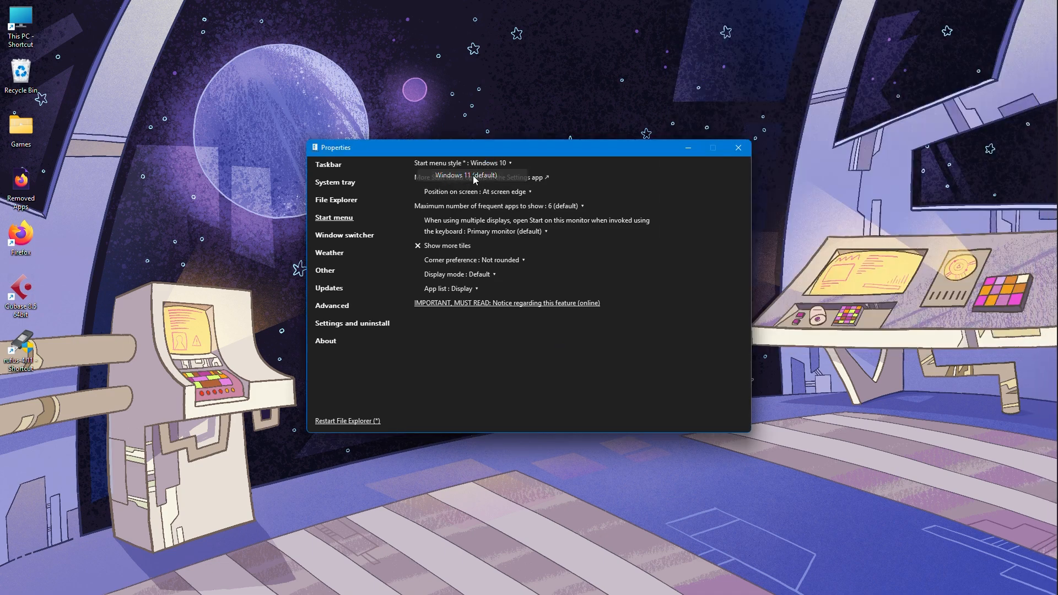
pyautogui.click(331, 422)
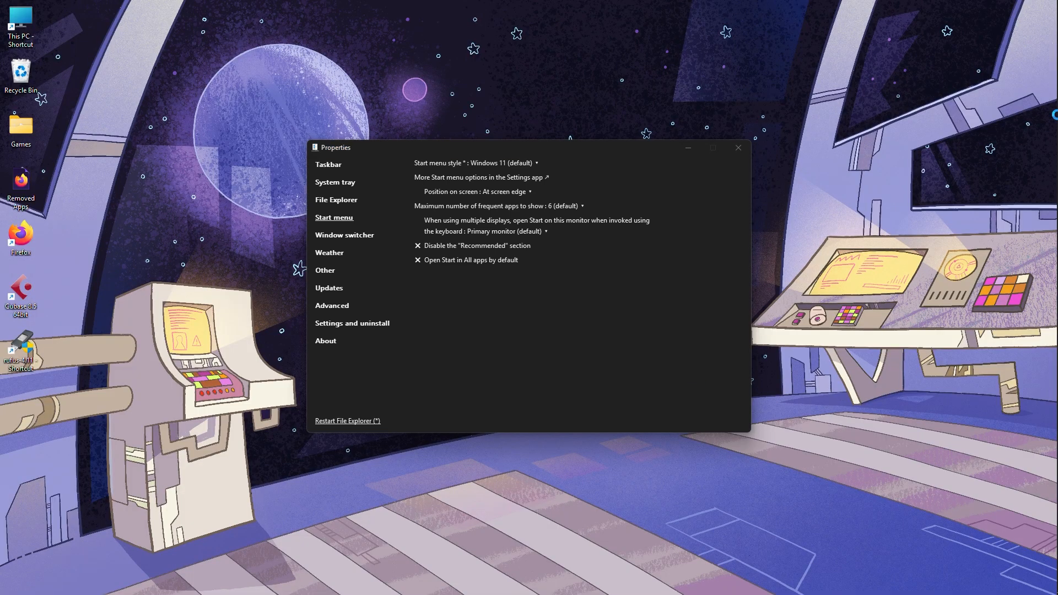
# - Switch to Firefox, search the web for "openshrll menu" in a new tab and open the "Welcome to Open-Shell" result
pyautogui.moveTo(1056, 182)
pyautogui.click(1053, 143)
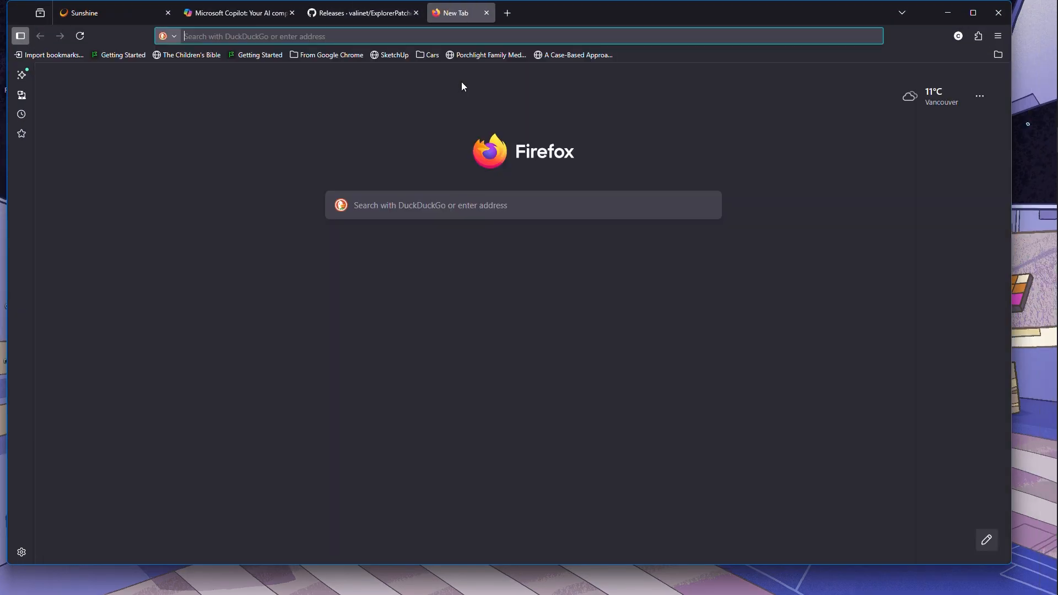
pyautogui.write('openshrll me')
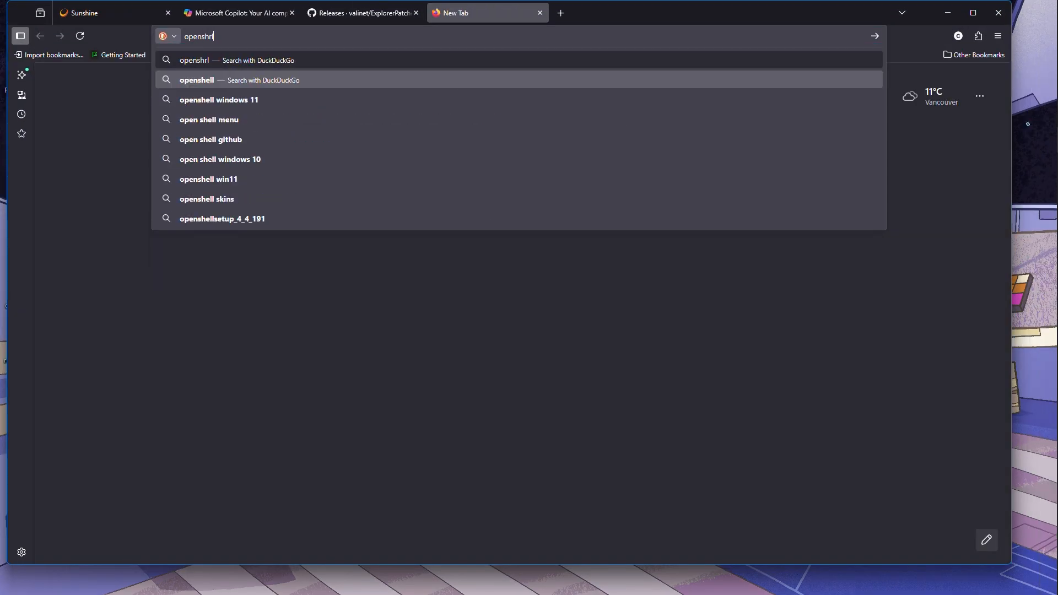
pyautogui.write('nu')
pyautogui.press('Return')
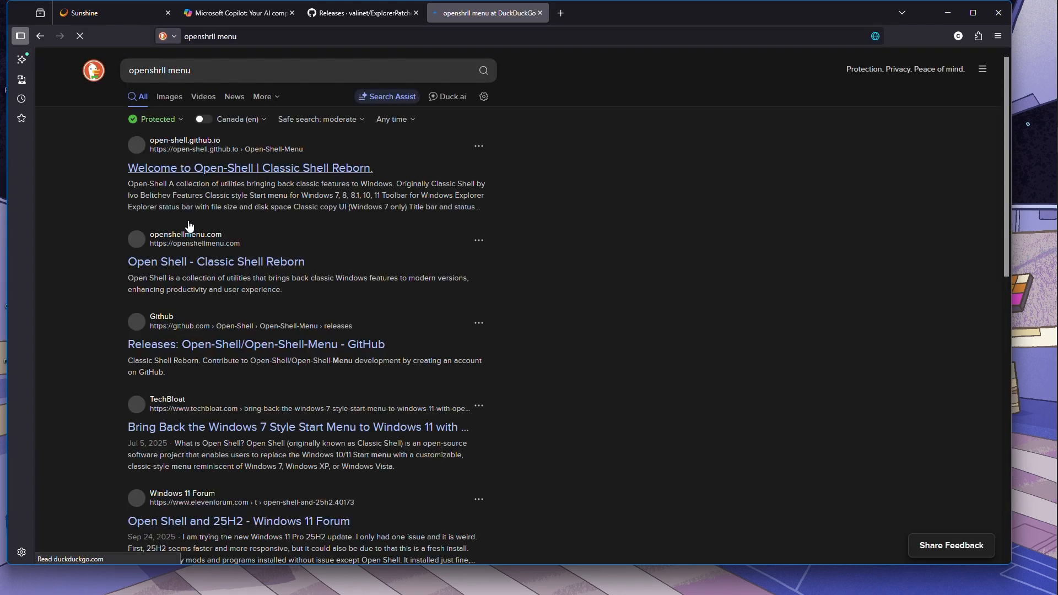
pyautogui.click(242, 172)
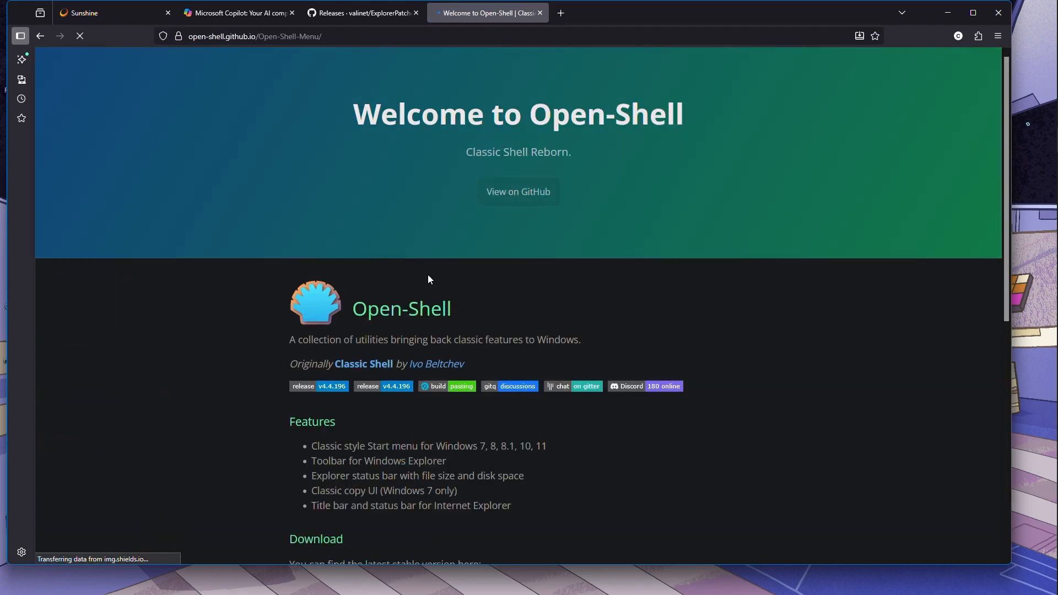
# - Examine the features, download options and help links on the Open-Shell page
pyautogui.scroll(-3, 428, 277)
pyautogui.scroll(-1, 428, 280)
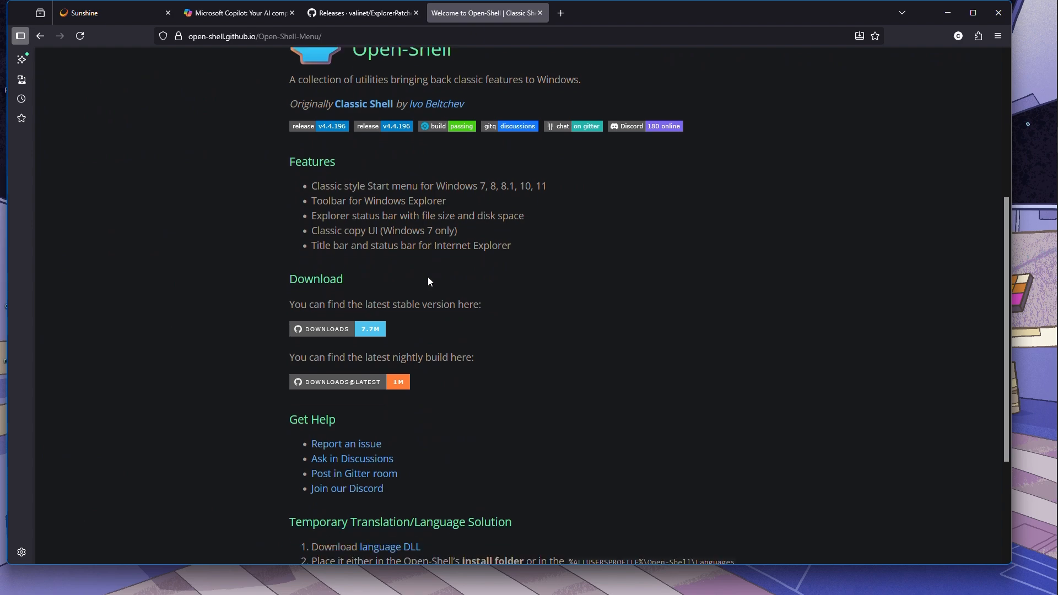
pyautogui.scroll(2, 428, 280)
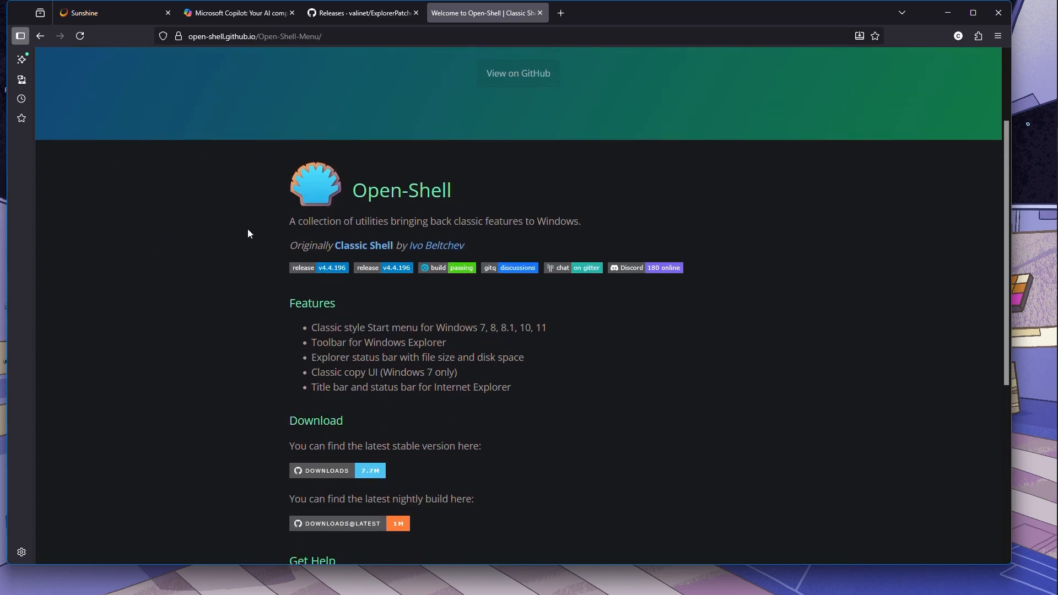
pyautogui.scroll(-2, 248, 232)
pyautogui.scroll(-4, 248, 231)
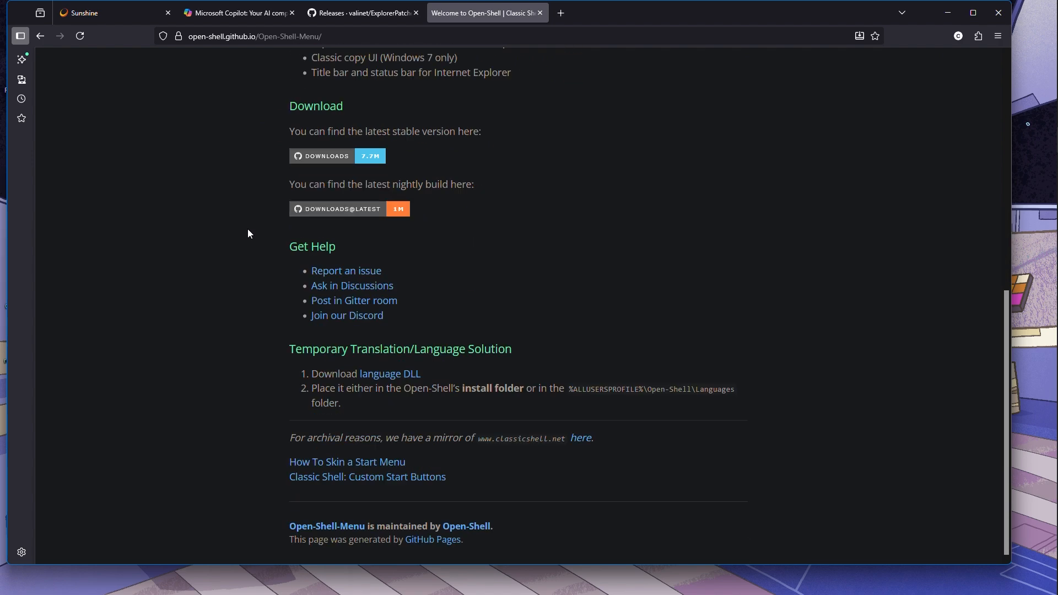
pyautogui.scroll(3, 248, 231)
pyautogui.scroll(2, 247, 229)
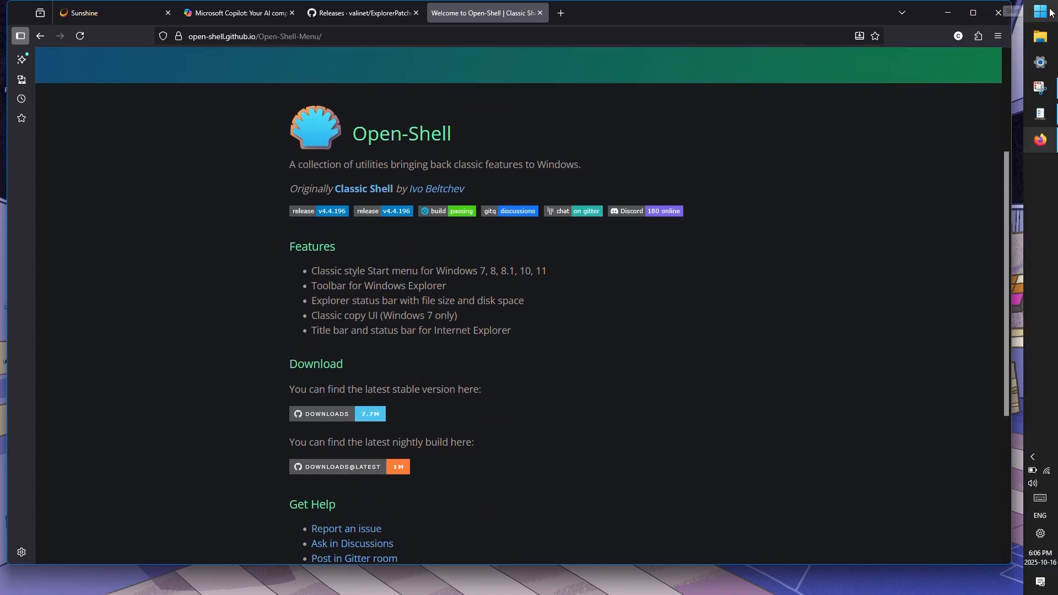
# - View the Windows 11 Start menu, close it and minimize the browser to return to ExplorerPatcher Properties
pyautogui.click(1052, 12)
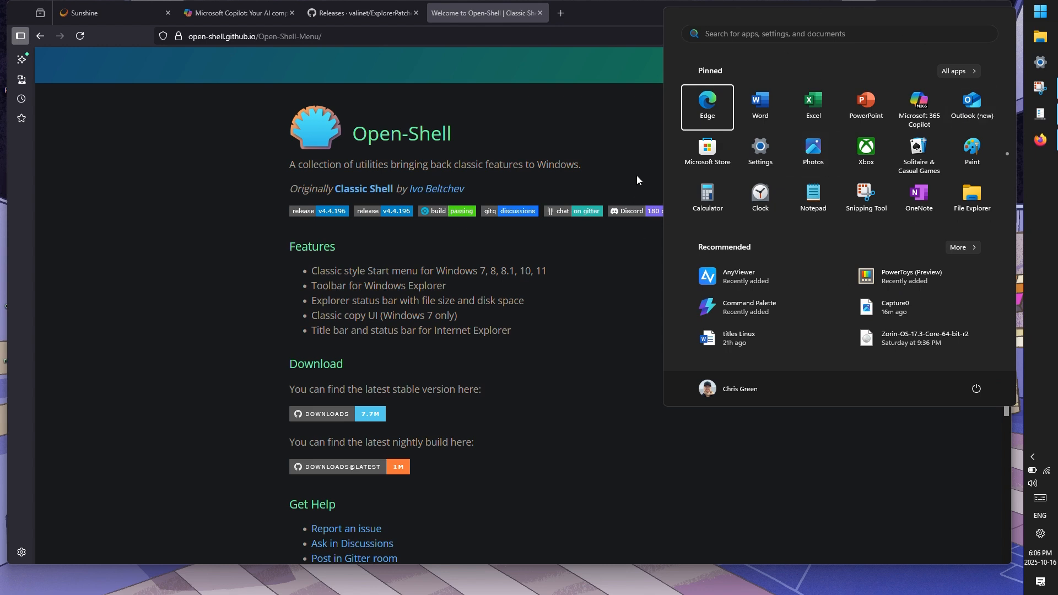
pyautogui.click(517, 347)
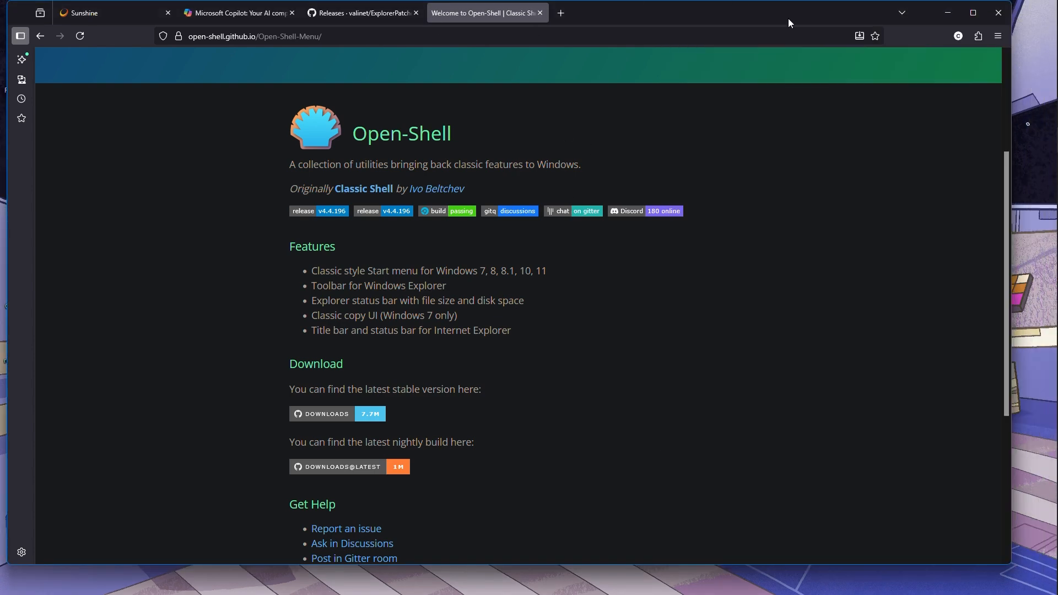
pyautogui.click(946, 12)
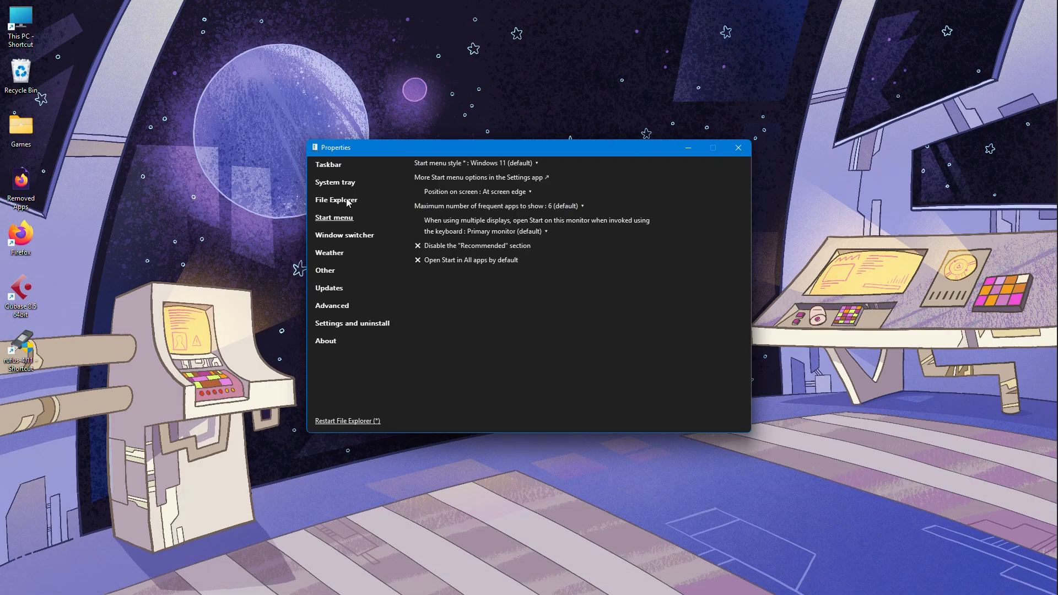